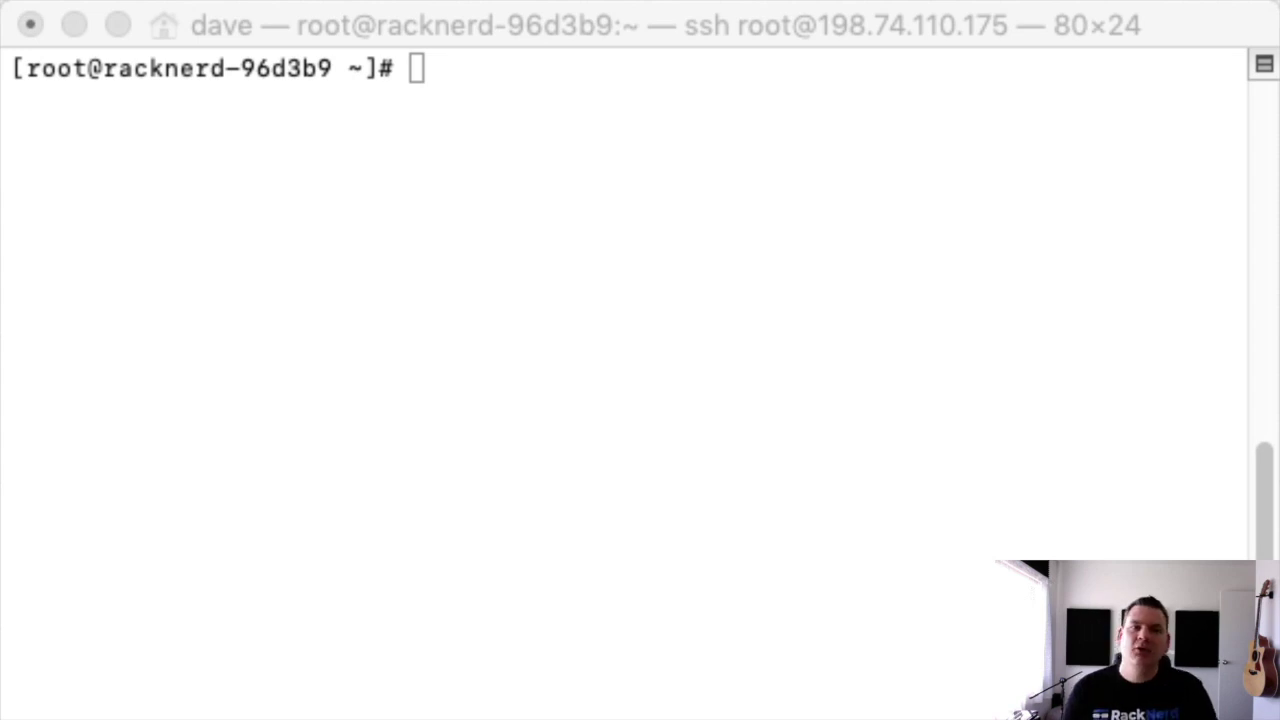
- Run yum update on the CentOS server; it reports no packages marked for update
left_click(971, 34)
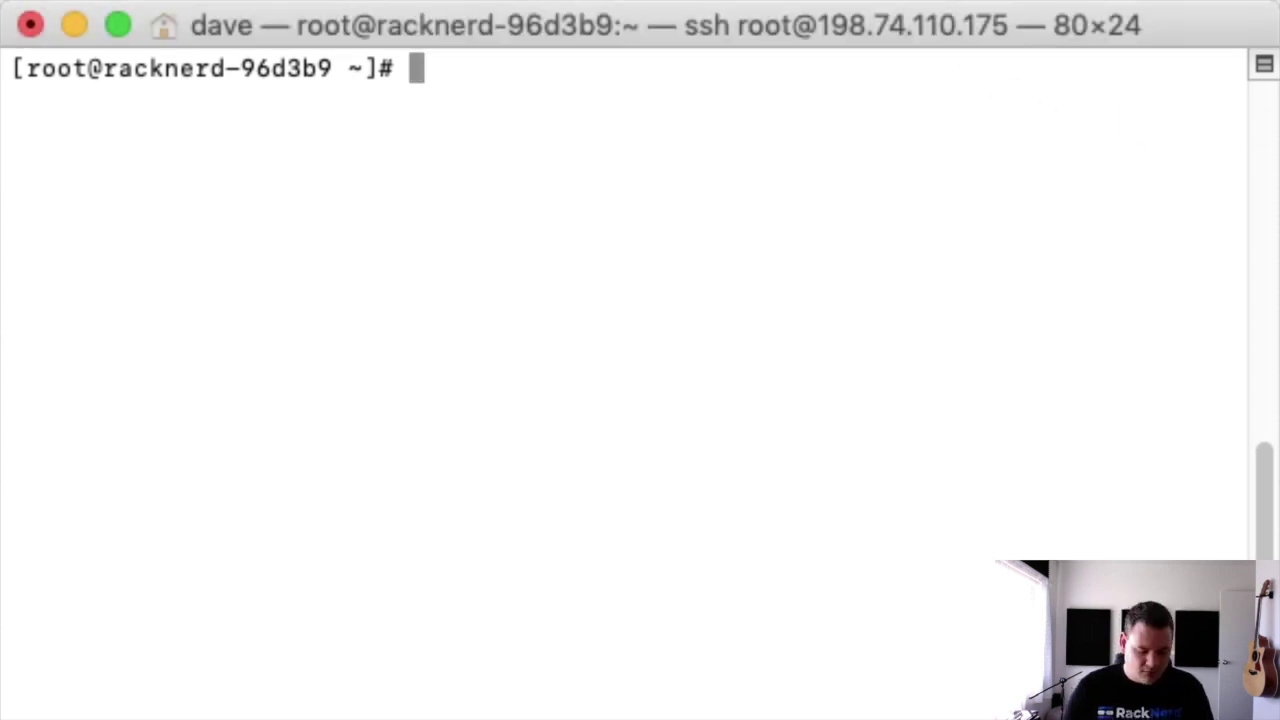
type("yum ")
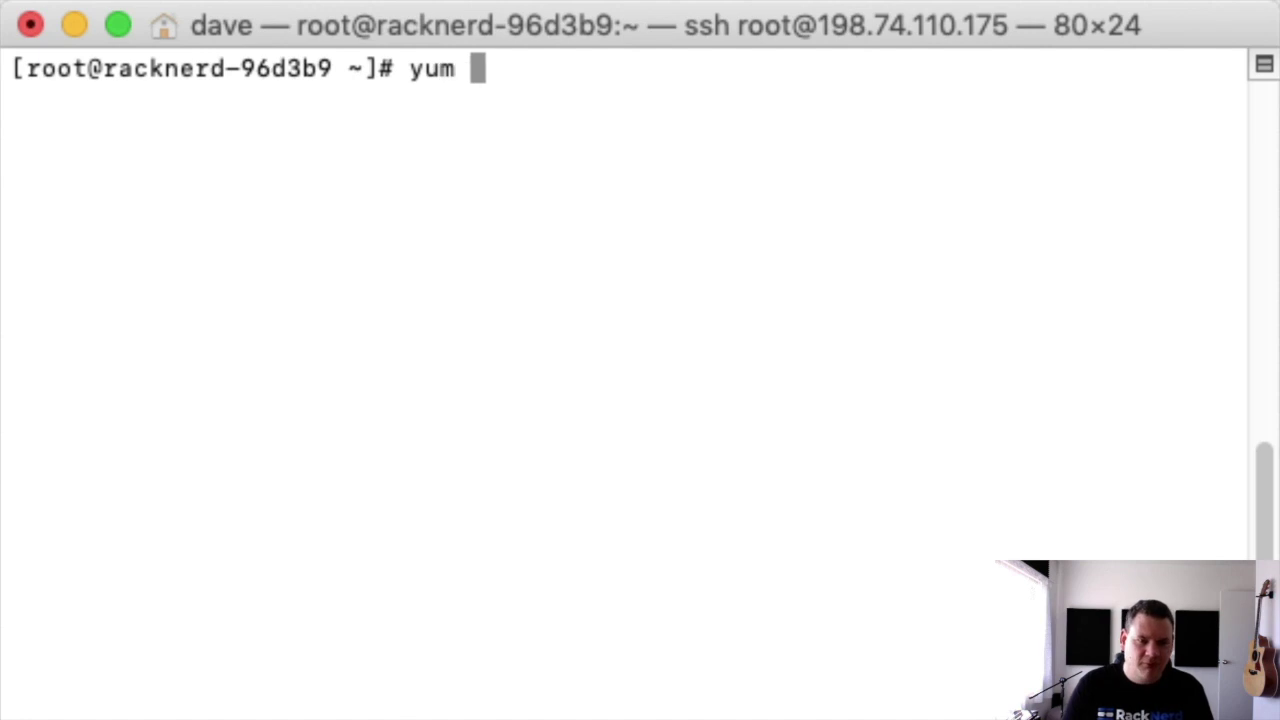
type("update")
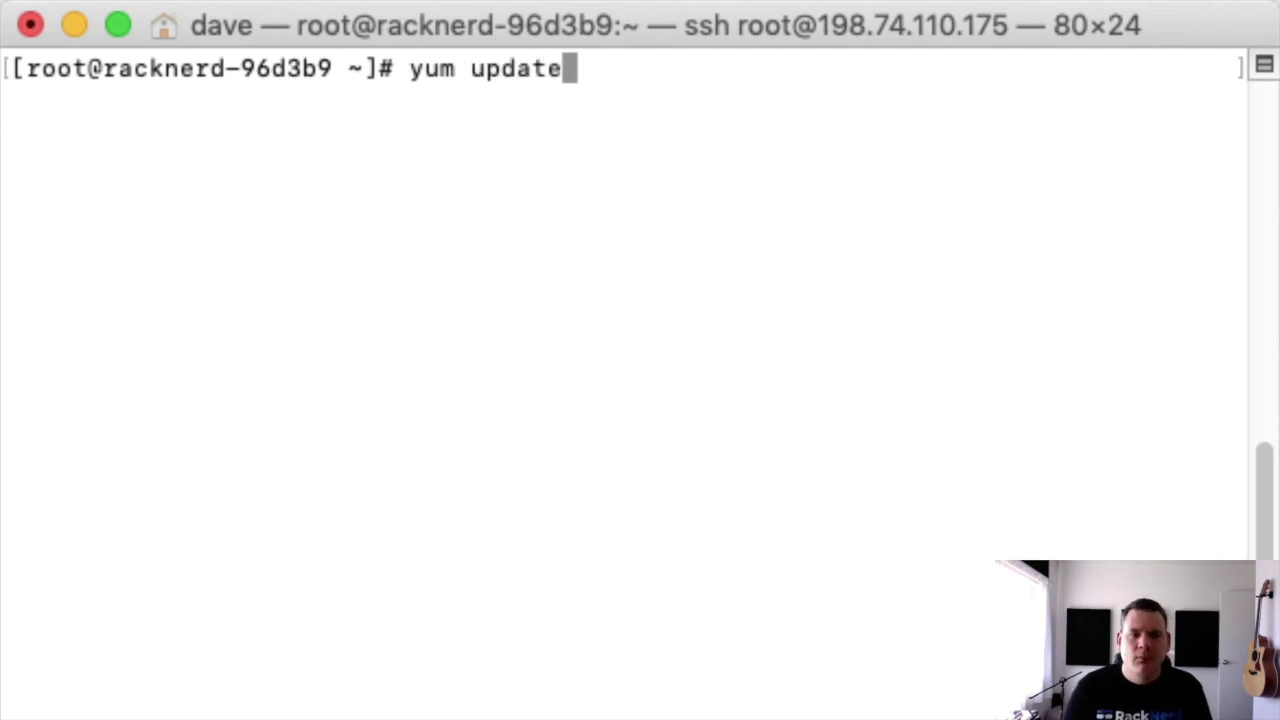
key("Return")
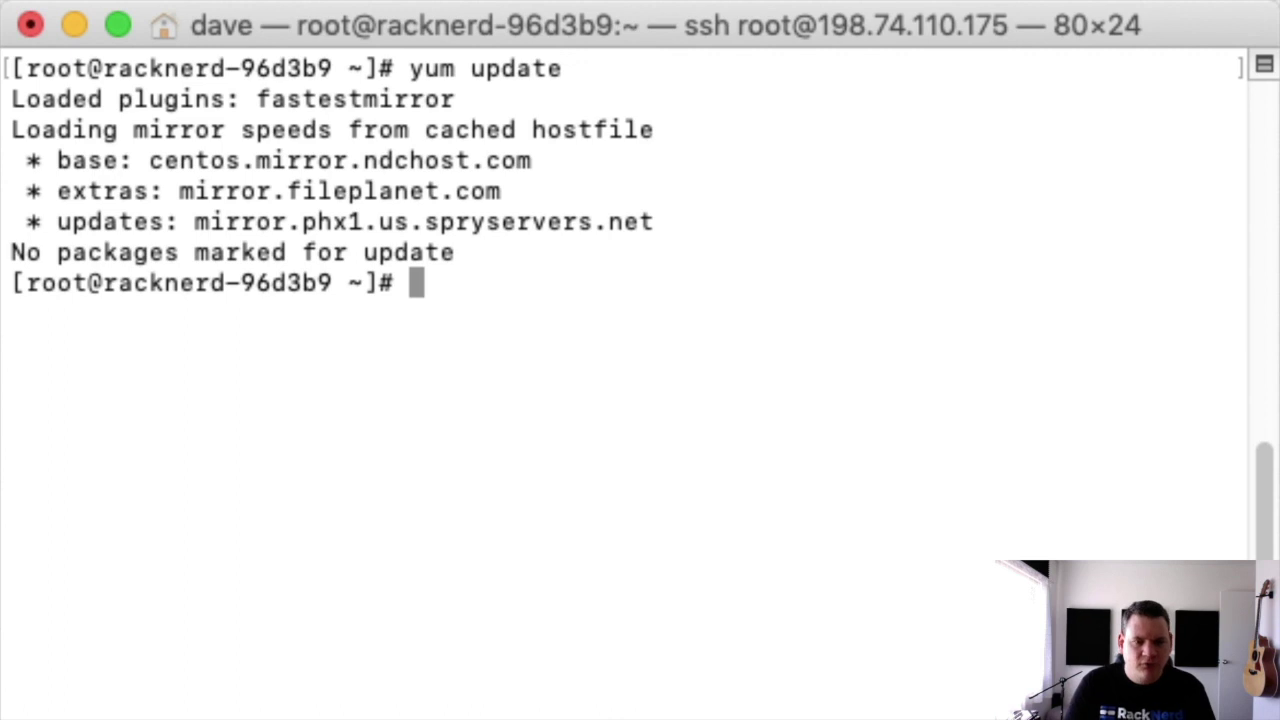
- Edit /etc/selinux/config in nano to set SELINUX=disabled, save it and exit
type("n")
key("BackSpace")
type("sudo nano")
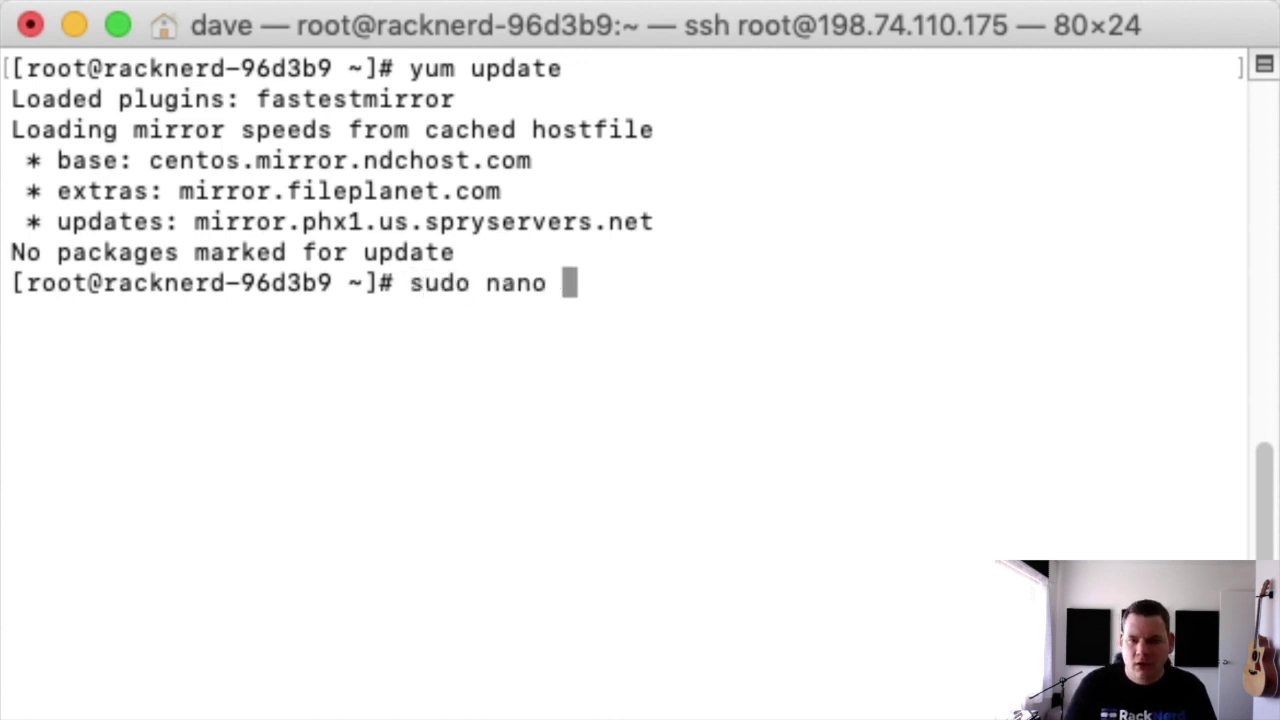
type(" /etc/")
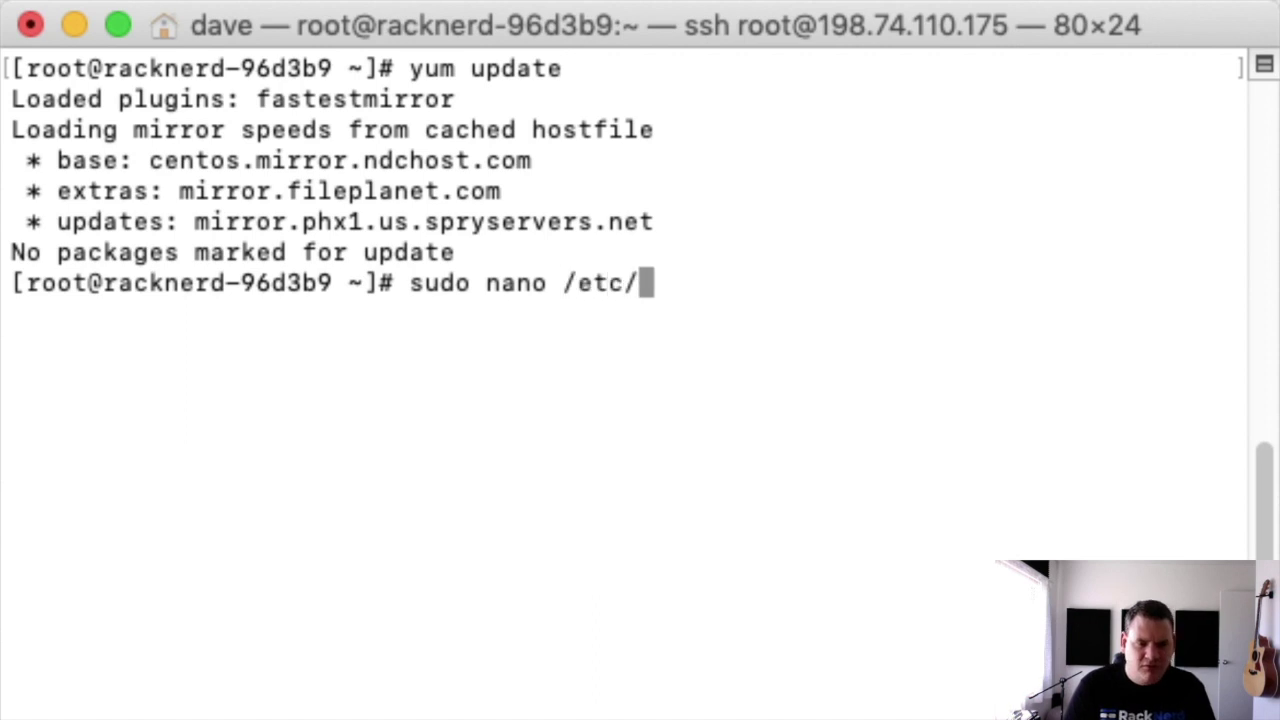
type("se")
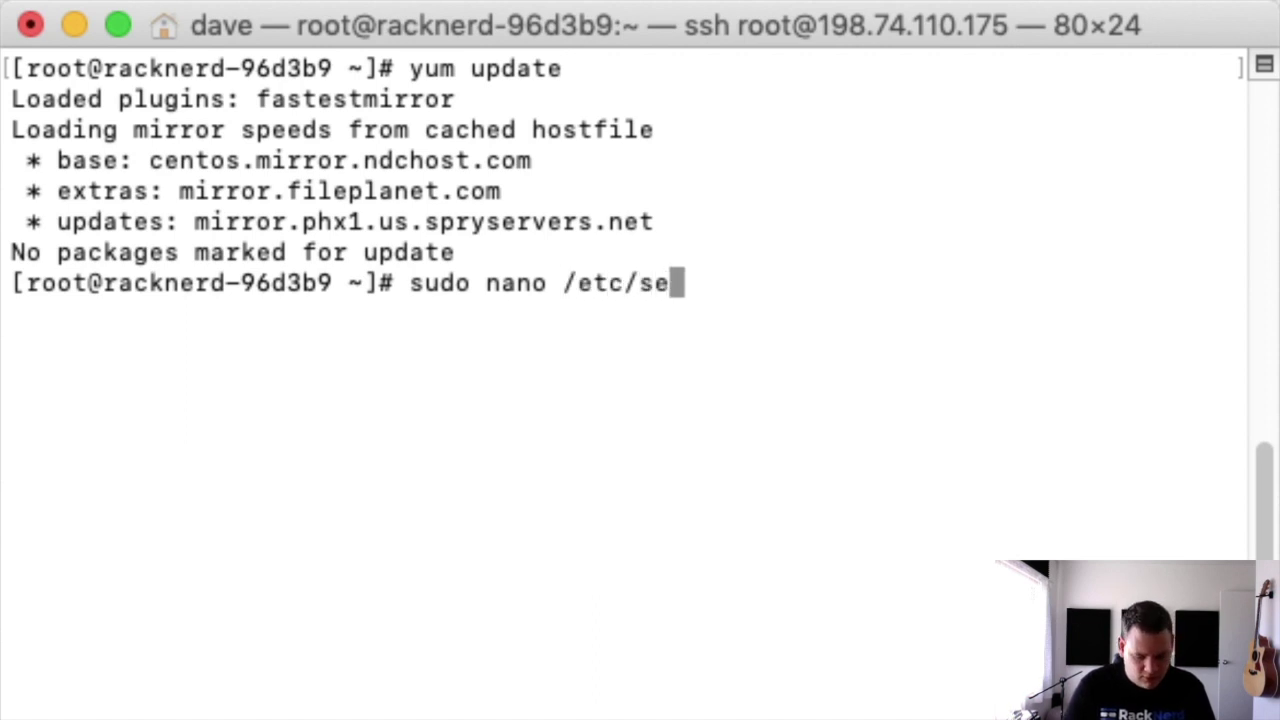
type("linux/config")
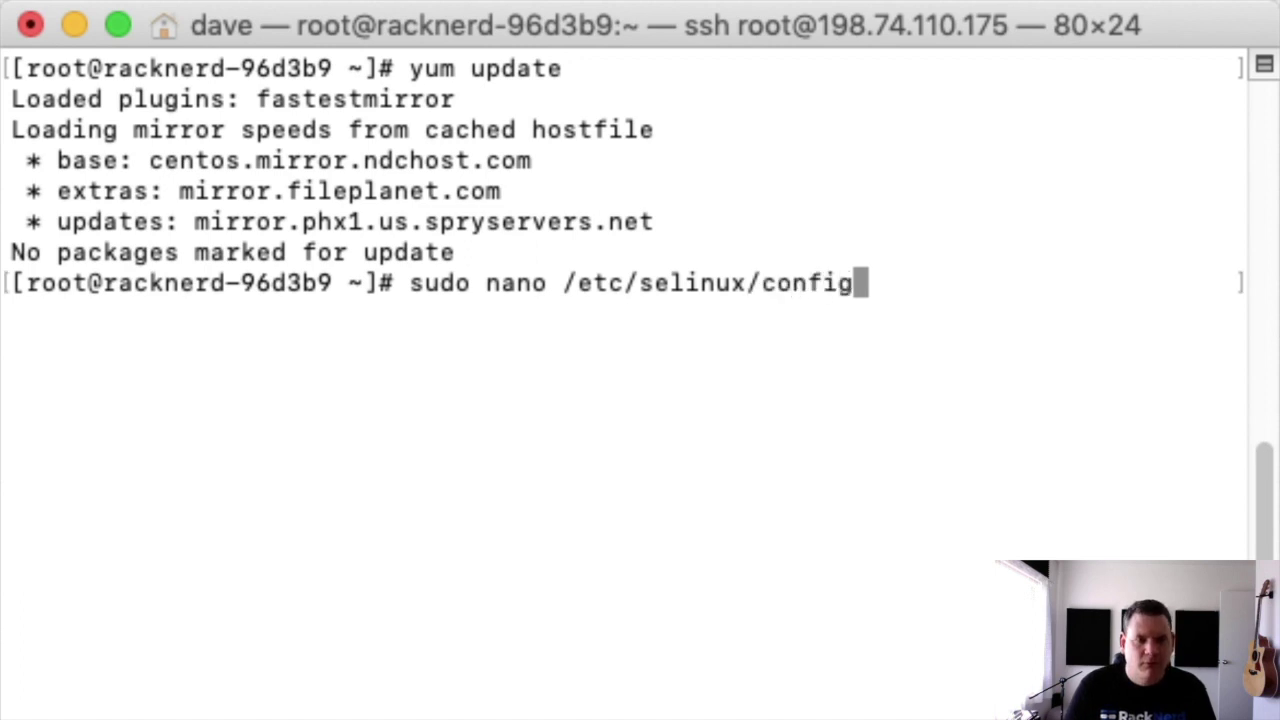
key("Return")
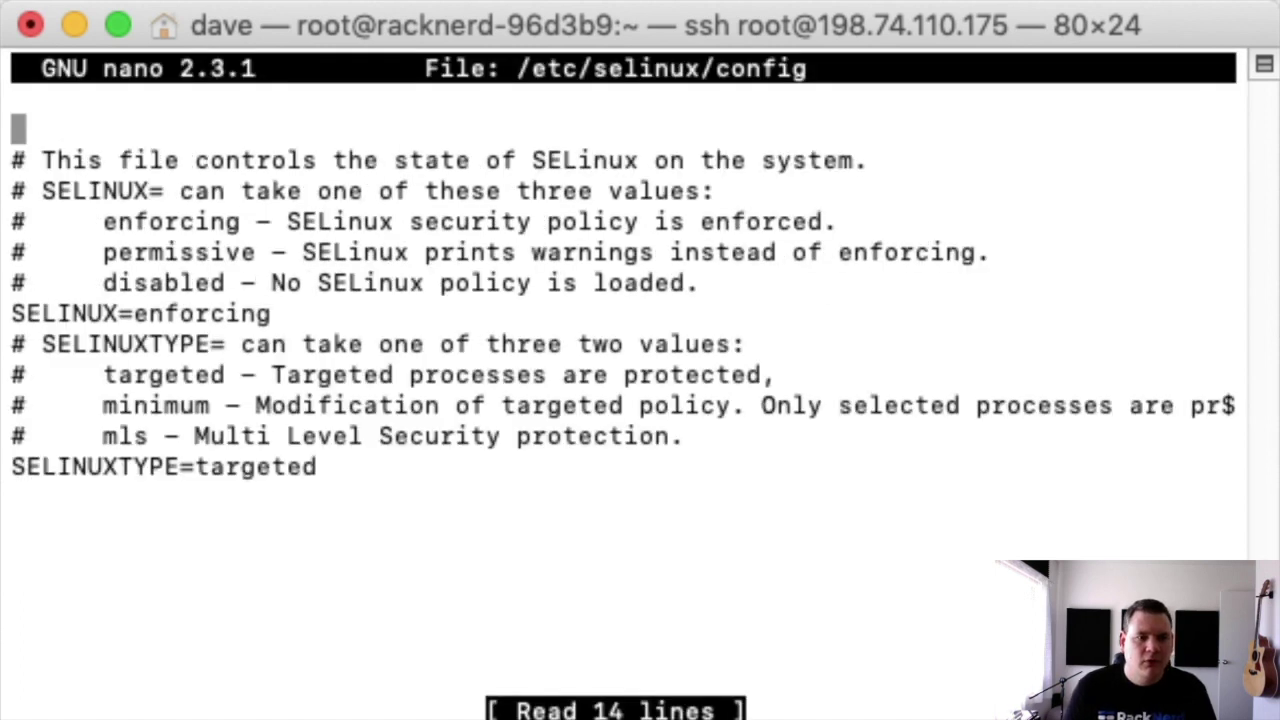
key("Down")
key("Down")
key("Down")
key("Down")
key("Down")
key("Down")
key("Right")
key("Right")
key("Right")
key("Right")
key("Right")
key("Right")
key("Right")
key("Right")
key("Right")
key("Right")
key("Right")
key("Right")
key("Right")
key("Right")
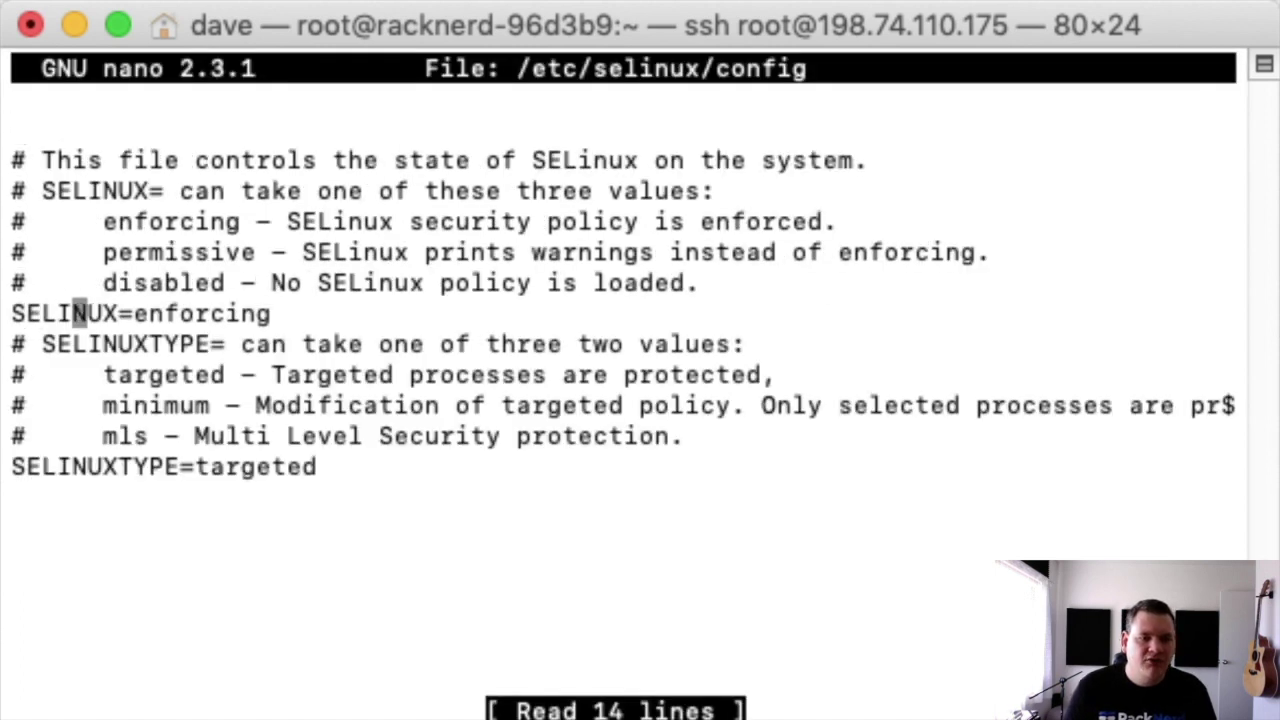
key("Right")
key("Right")
key("Right")
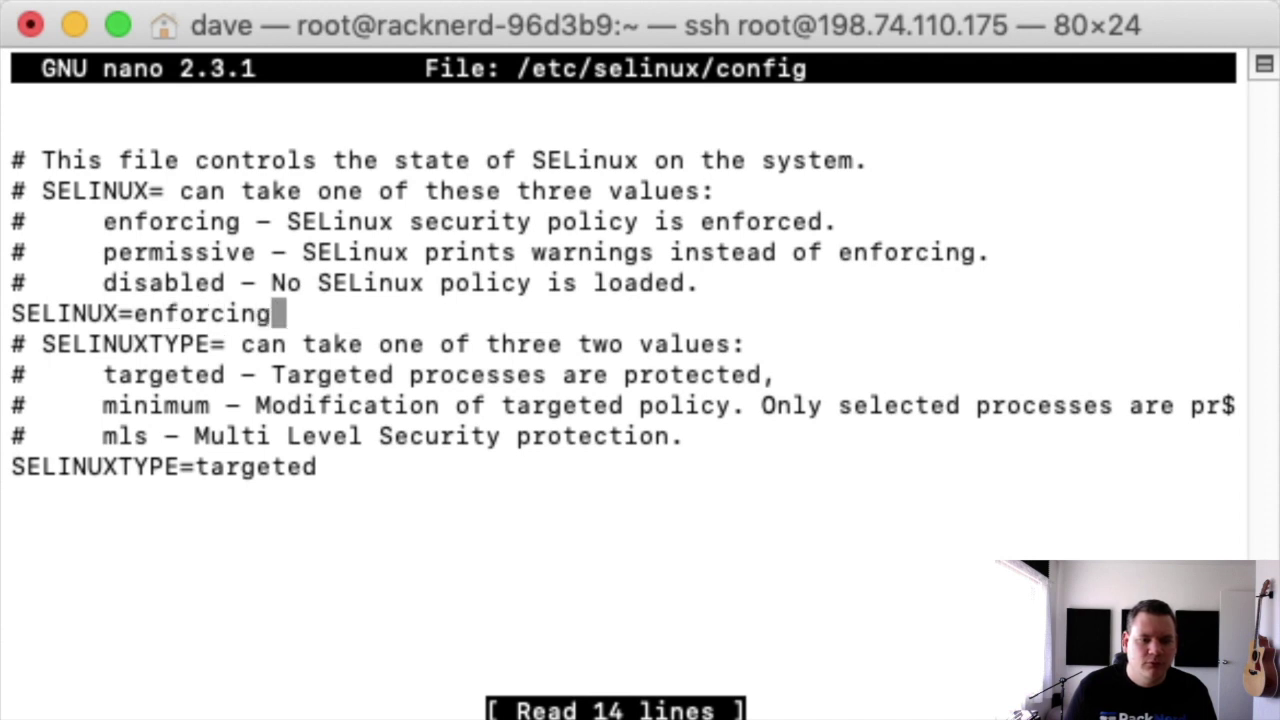
key("BackSpace")
key("BackSpace")
key("BackSpace")
key("BackSpace")
key("BackSpace")
key("BackSpace")
key("BackSpace")
key("BackSpace")
key("BackSpace")
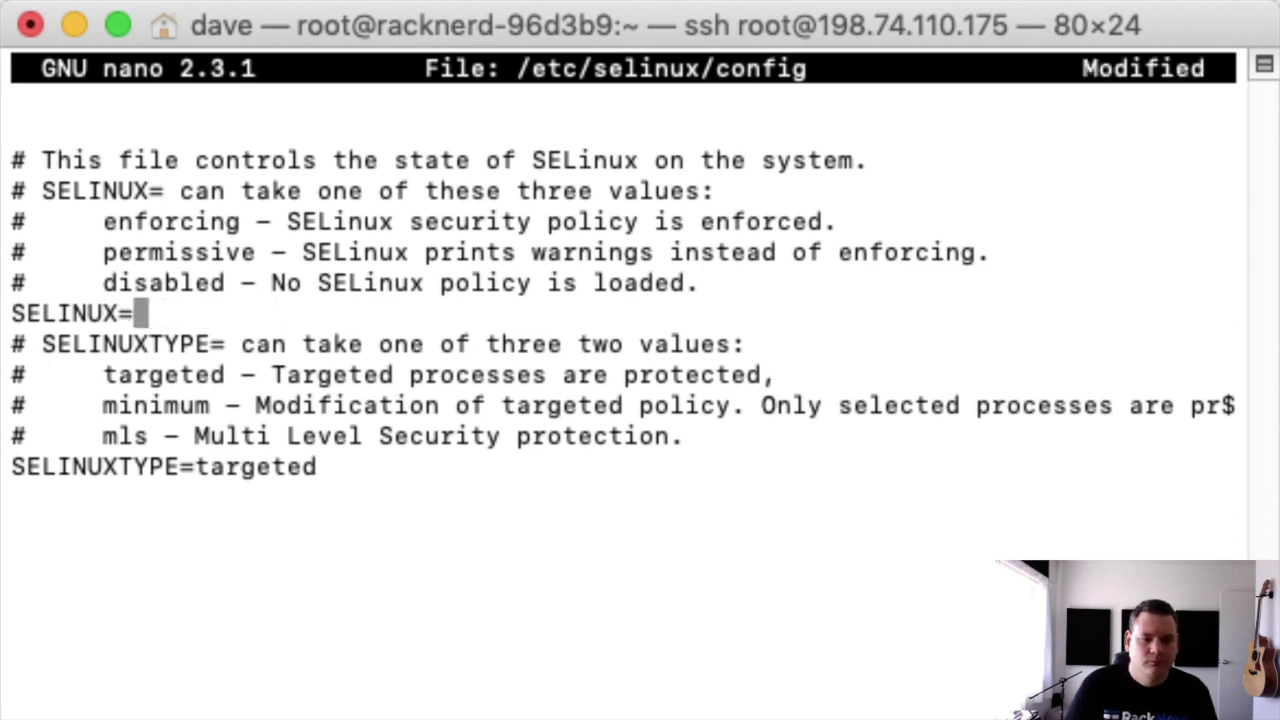
type("disabled")
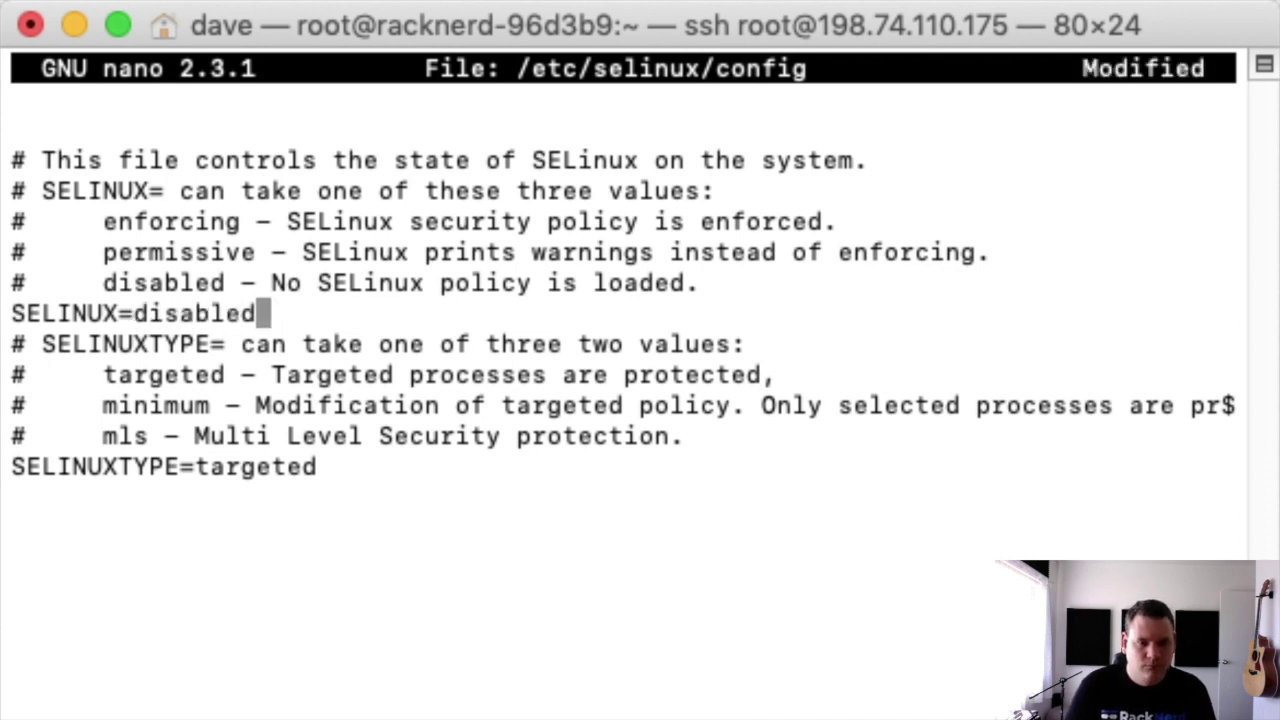
key("ctrl+o")
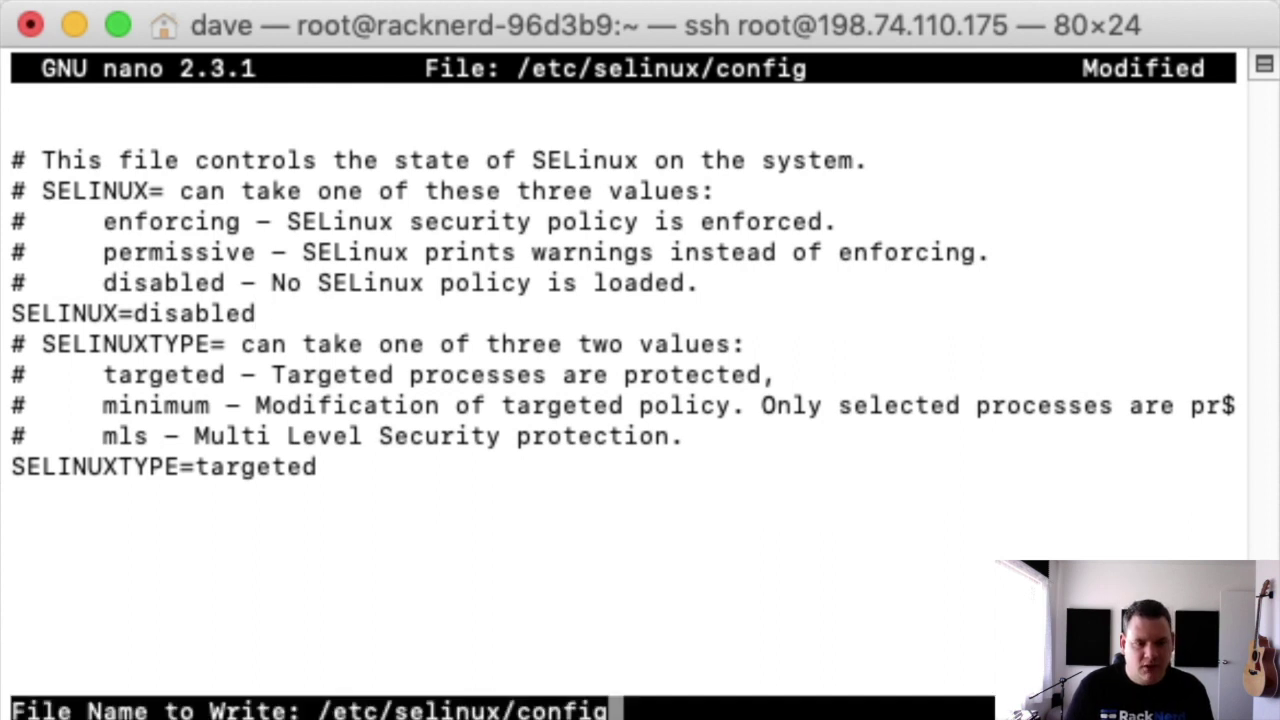
key("Return")
key("ctrl+x")
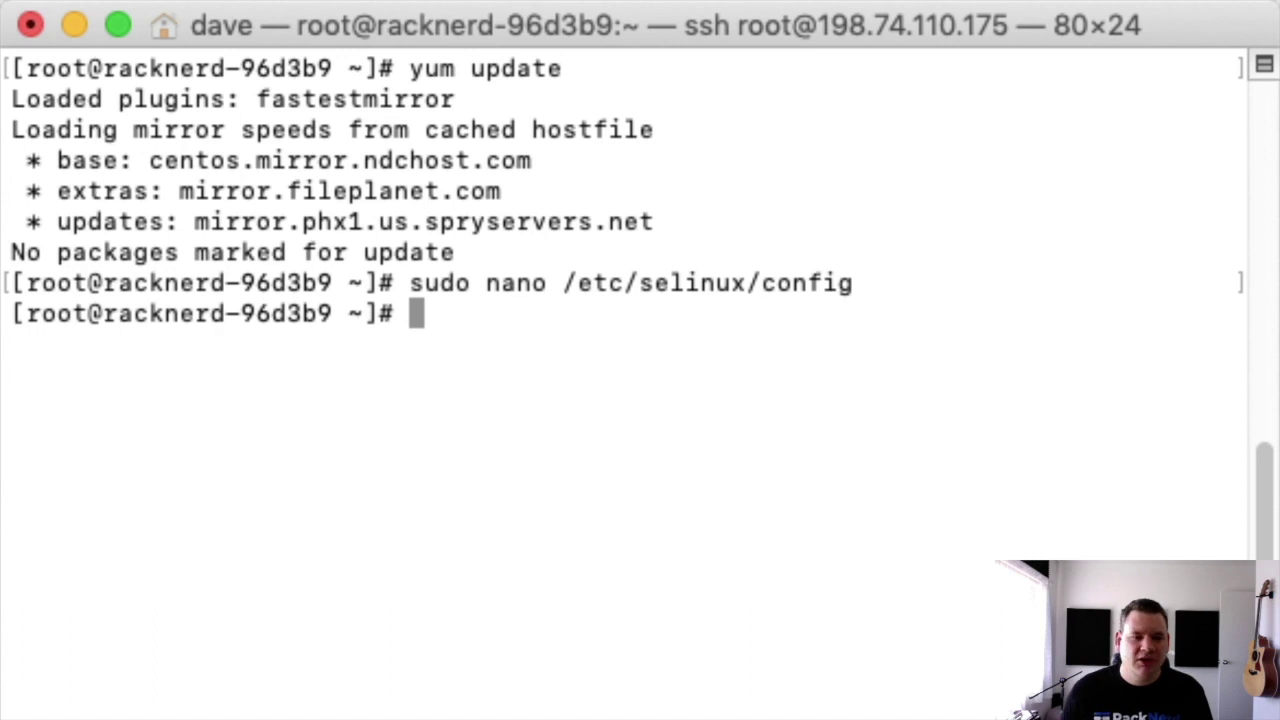
key("super+Tab")
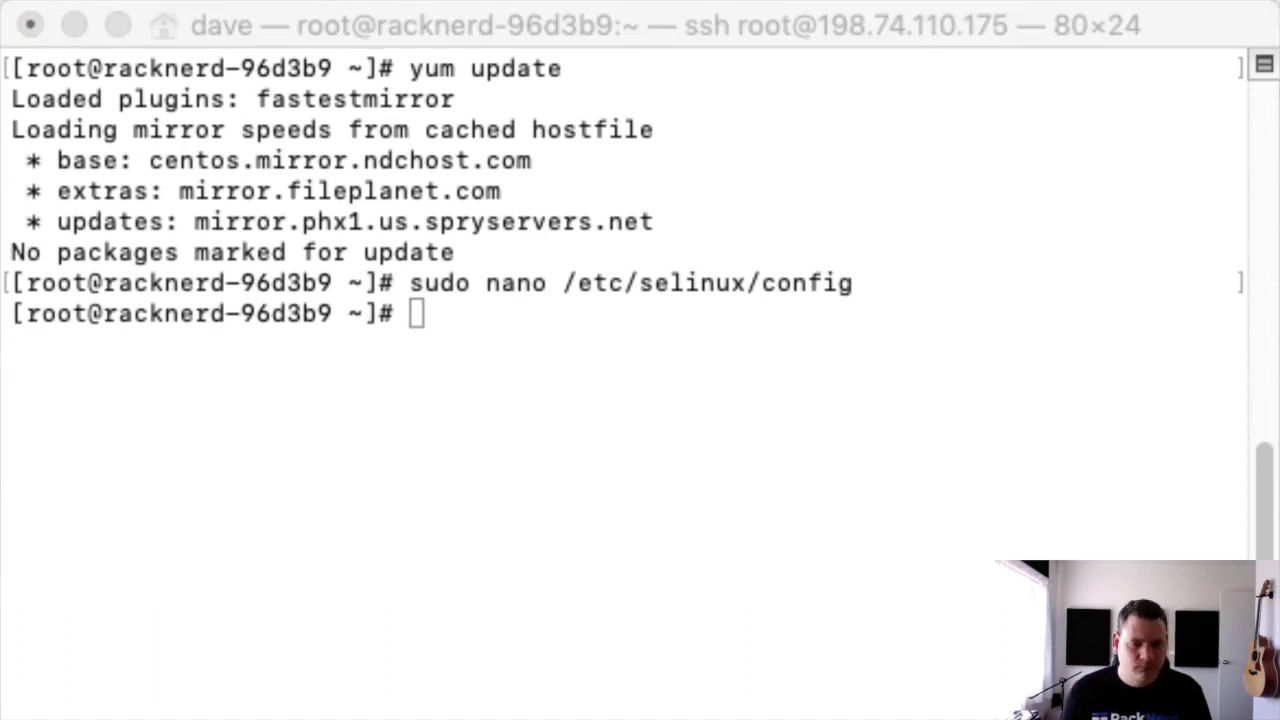
left_click(610, 315)
key("super+v")
key("Return")
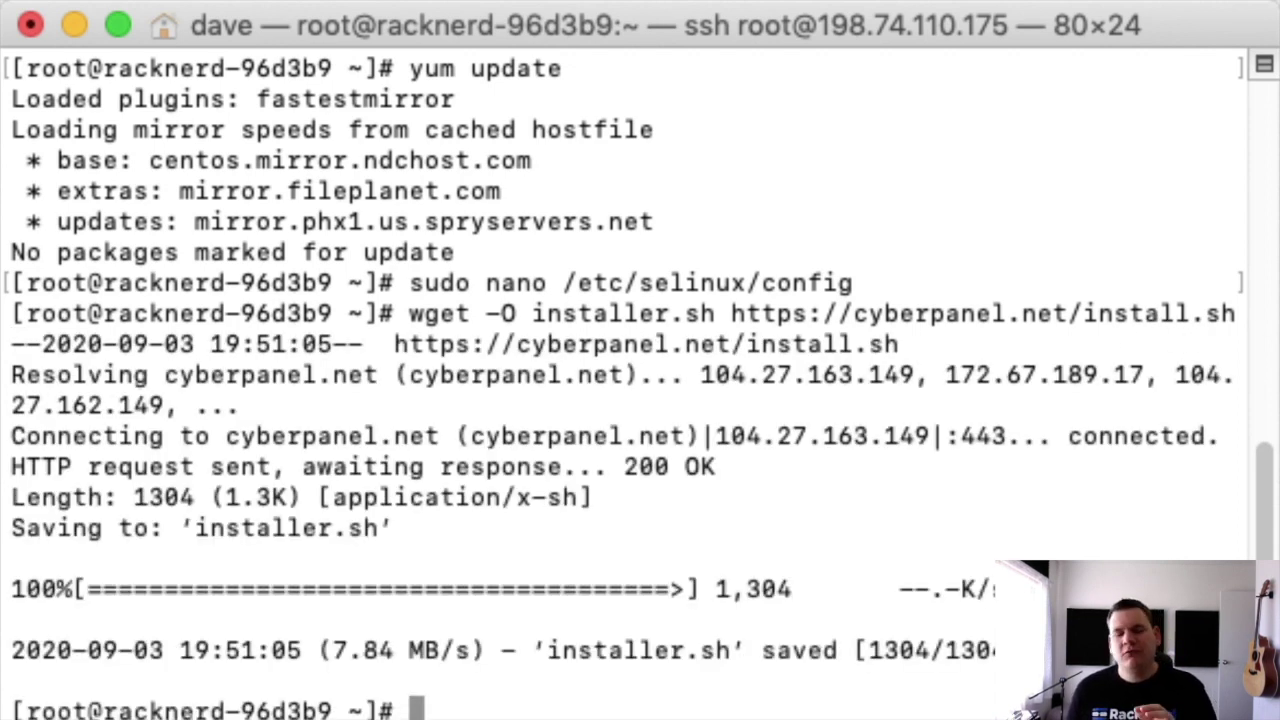
- Enter the command chmod 755 installer.sh at the prompt
key("super+Tab")
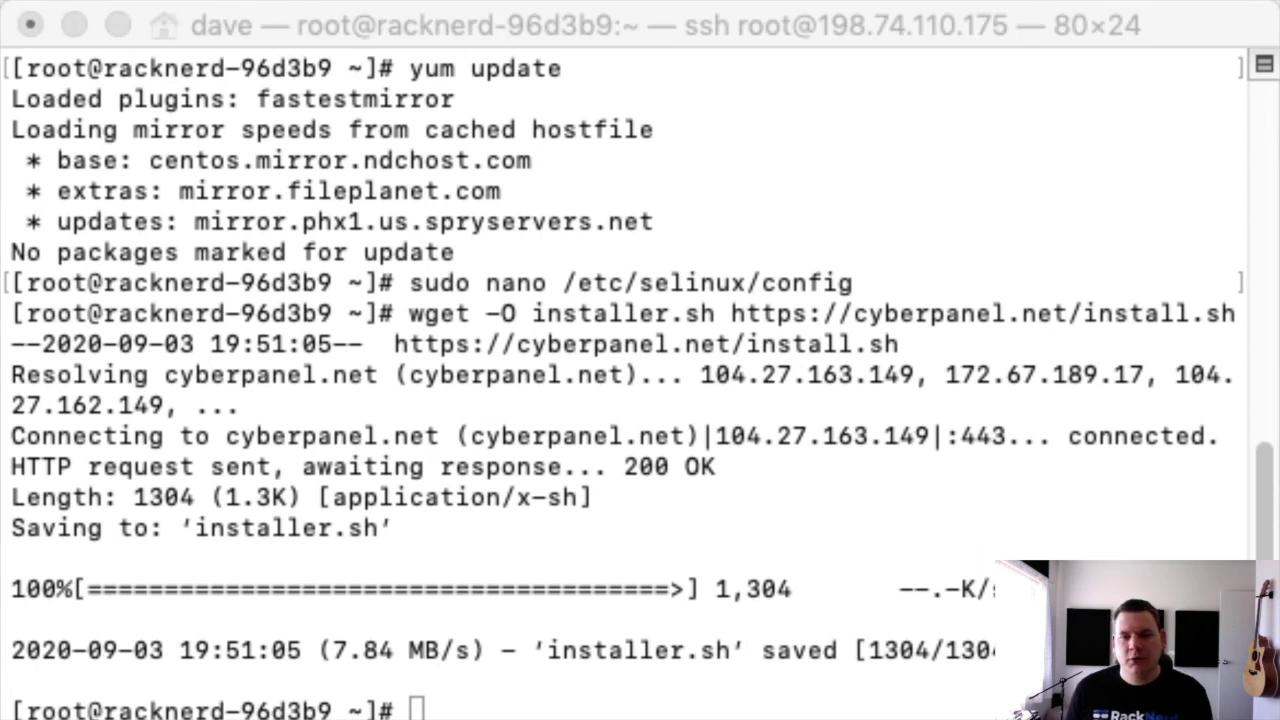
key("super+Tab")
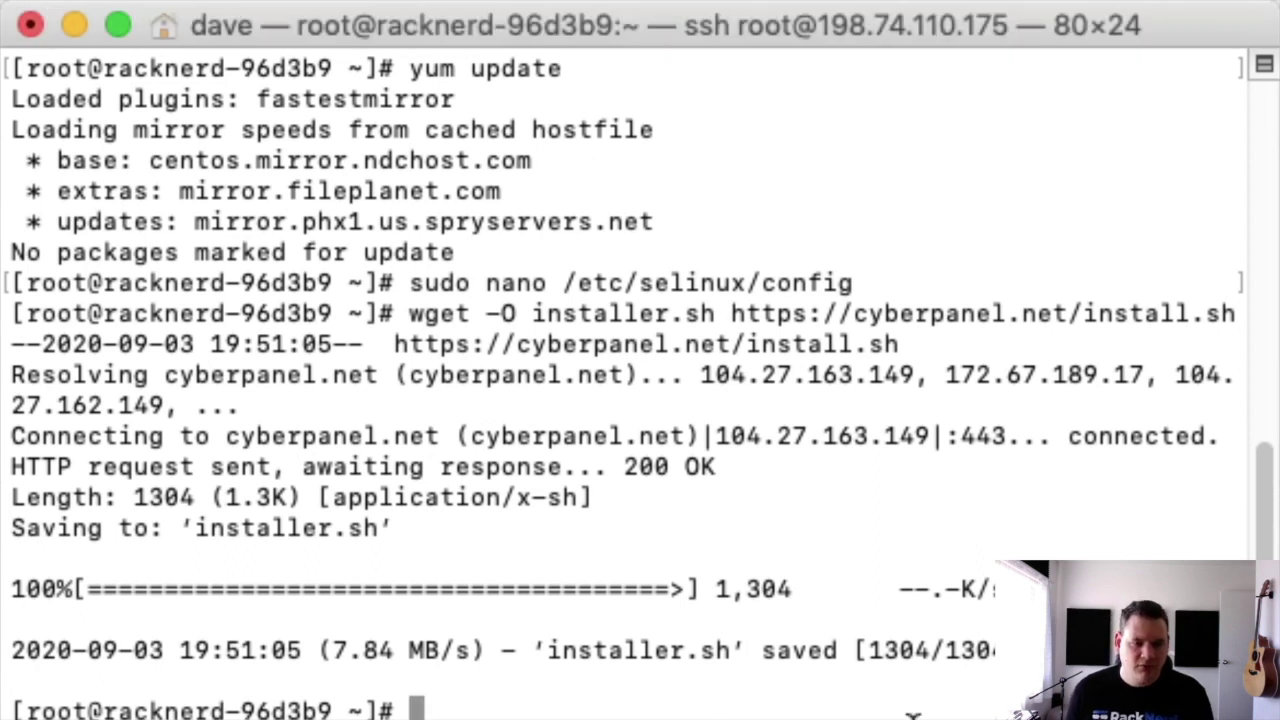
type("chmod 755 installer.sh")
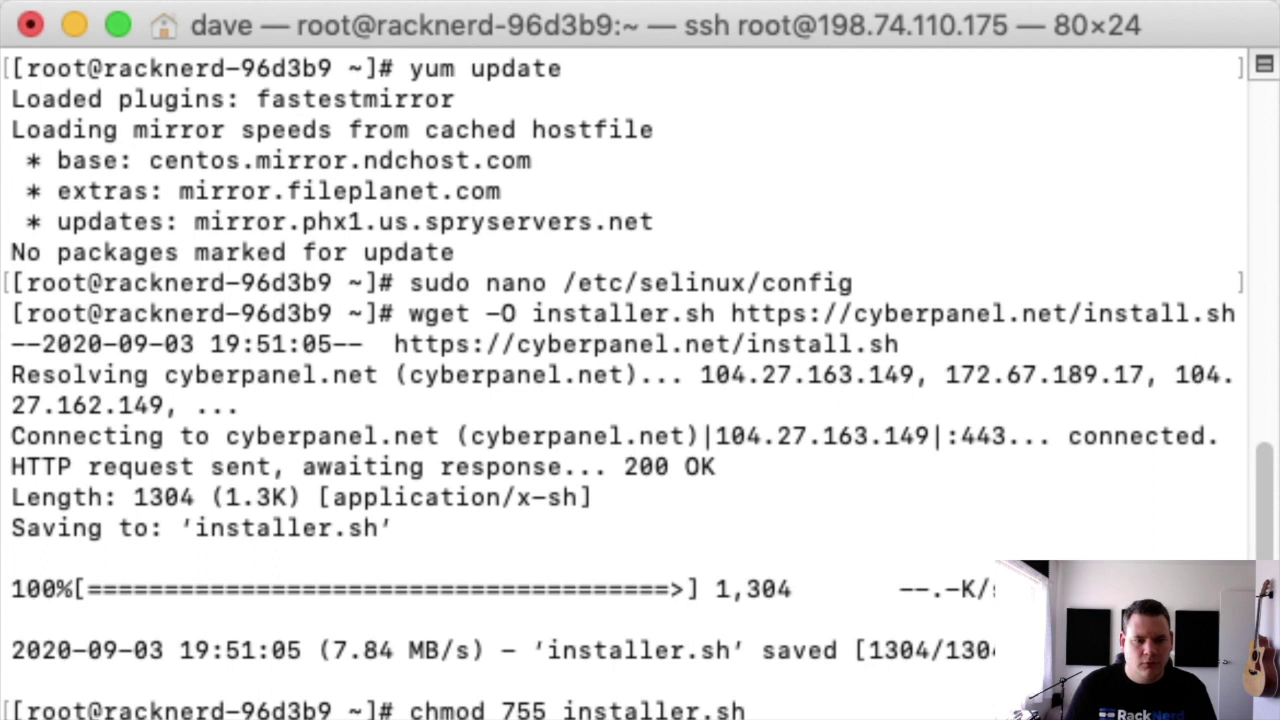
- Make installer.sh executable, then choose option 1, Install CyberPanel, in the installer menu
key("Return")
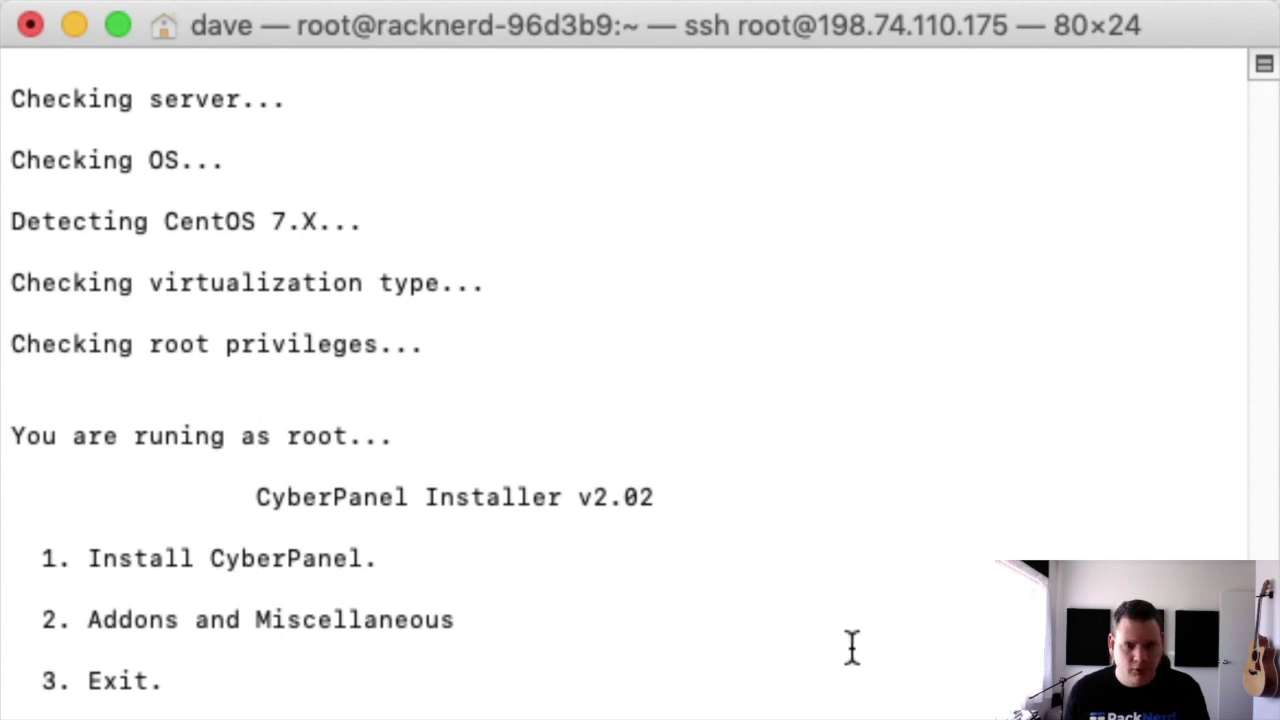
type("1")
key("Return")
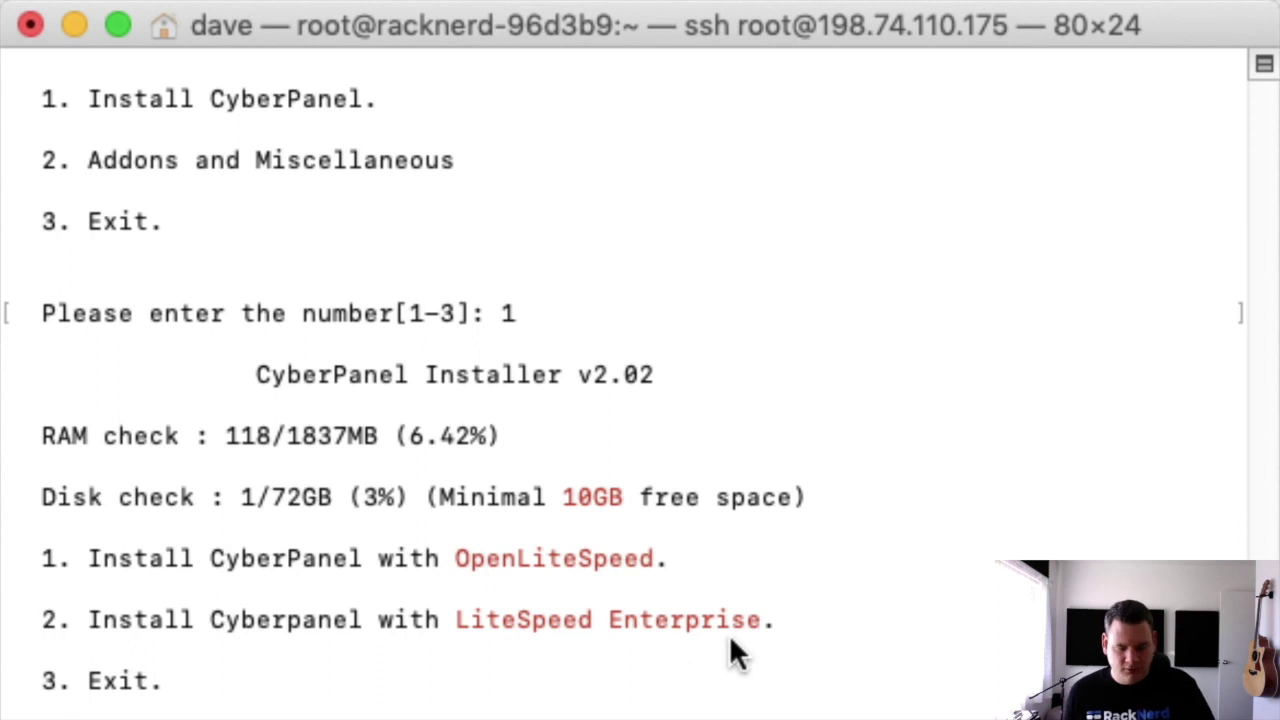
- Choose OpenLiteSpeed, full installation with all services, local MySQL and the latest CyberPanel version
type("1")
key("Return")
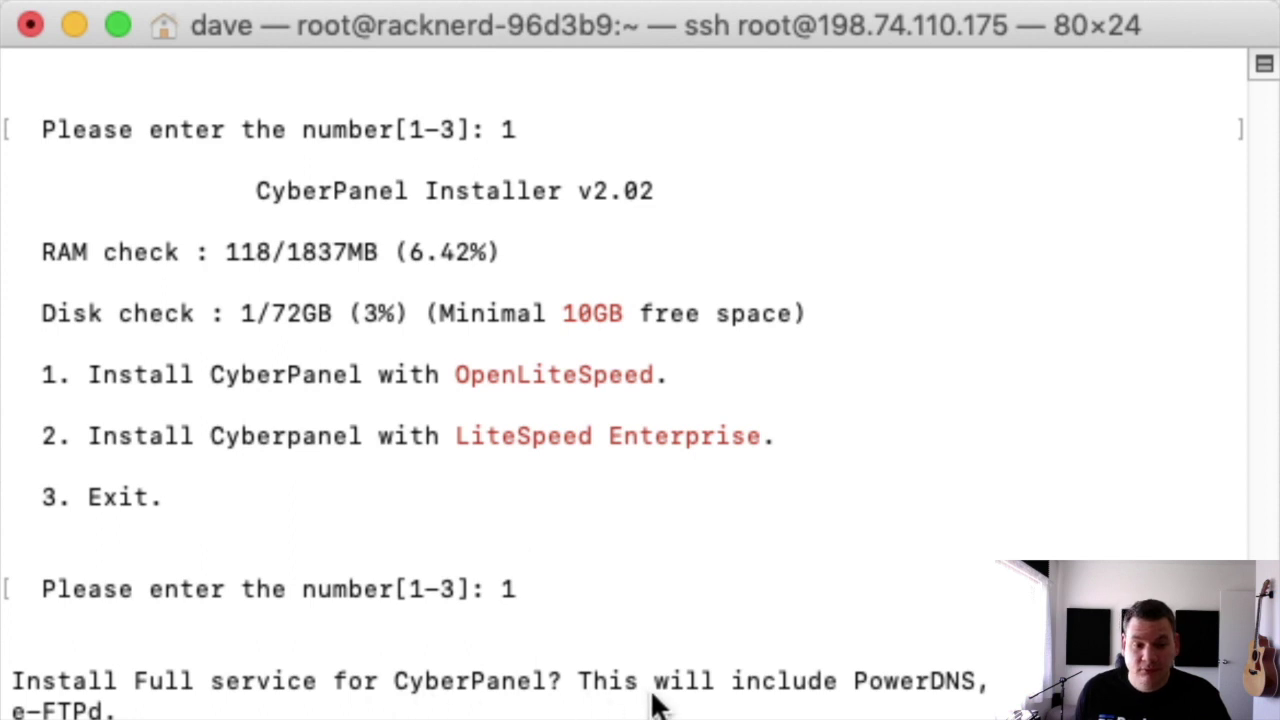
type("y")
key("Return")
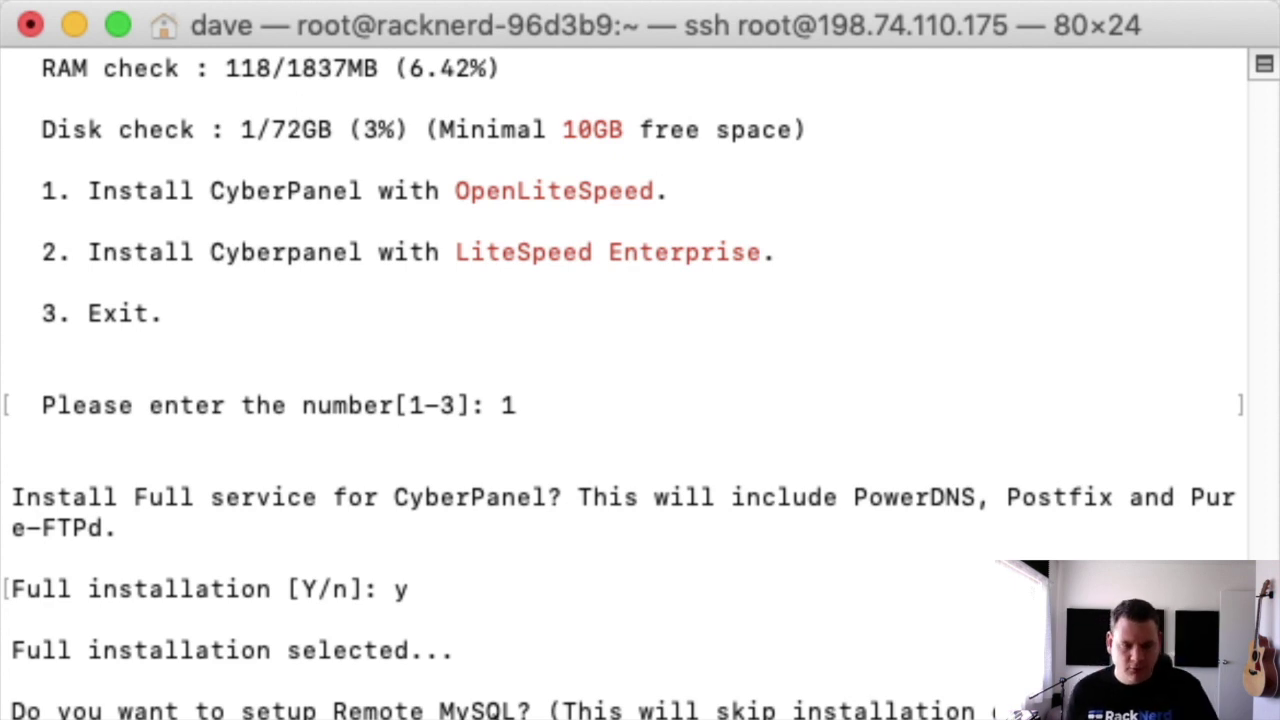
type("n")
key("Return")
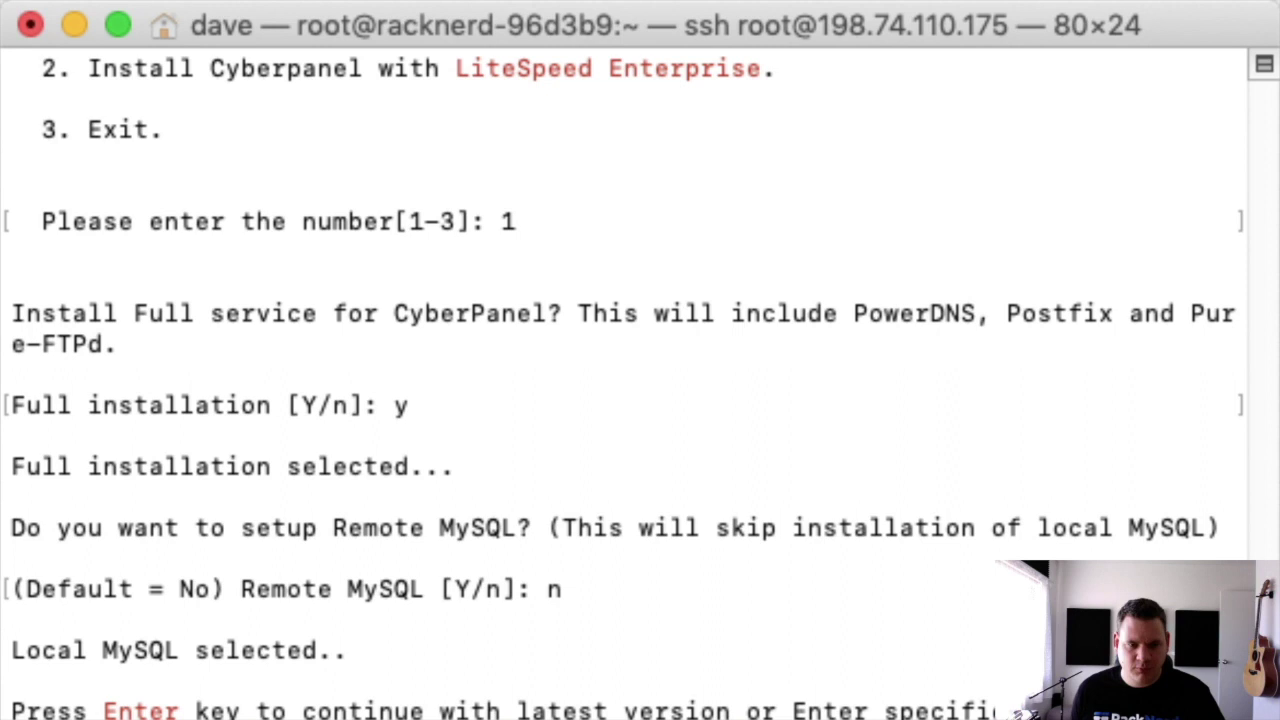
key("Return")
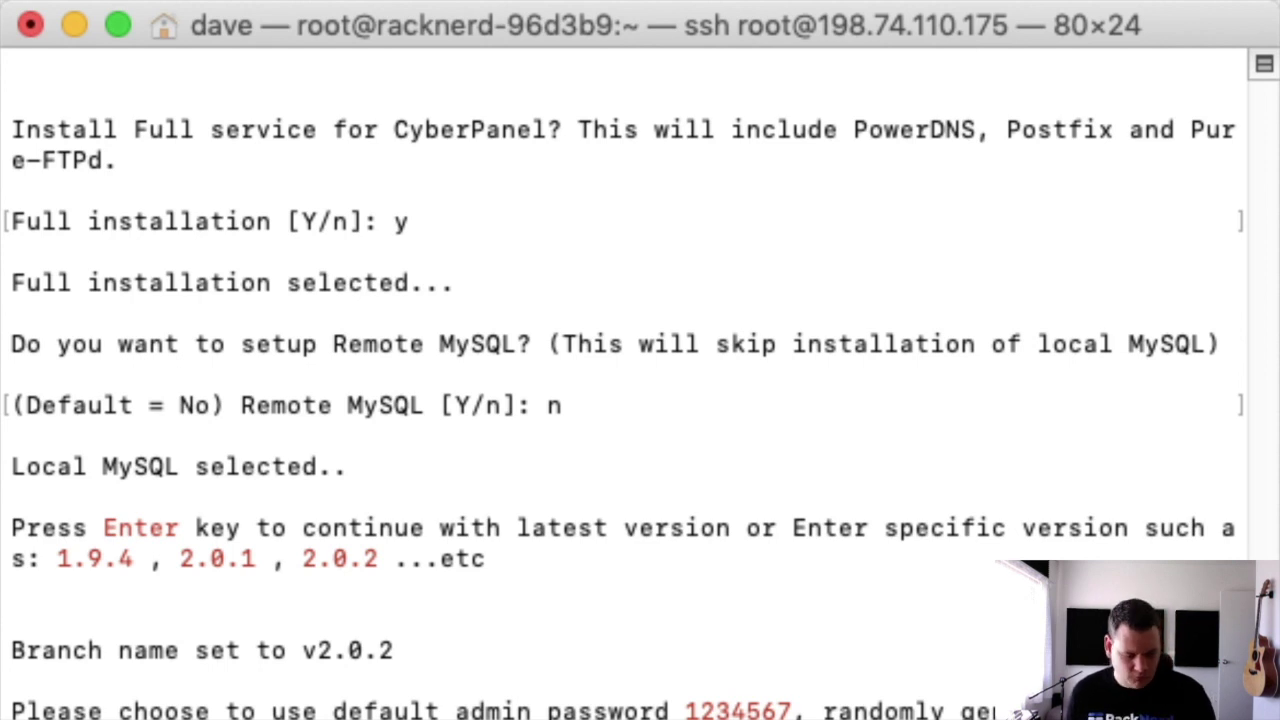
- Keep the default admin password, enable Memcached, Redis and WatchDog, and start installing
type("d")
key("Return")
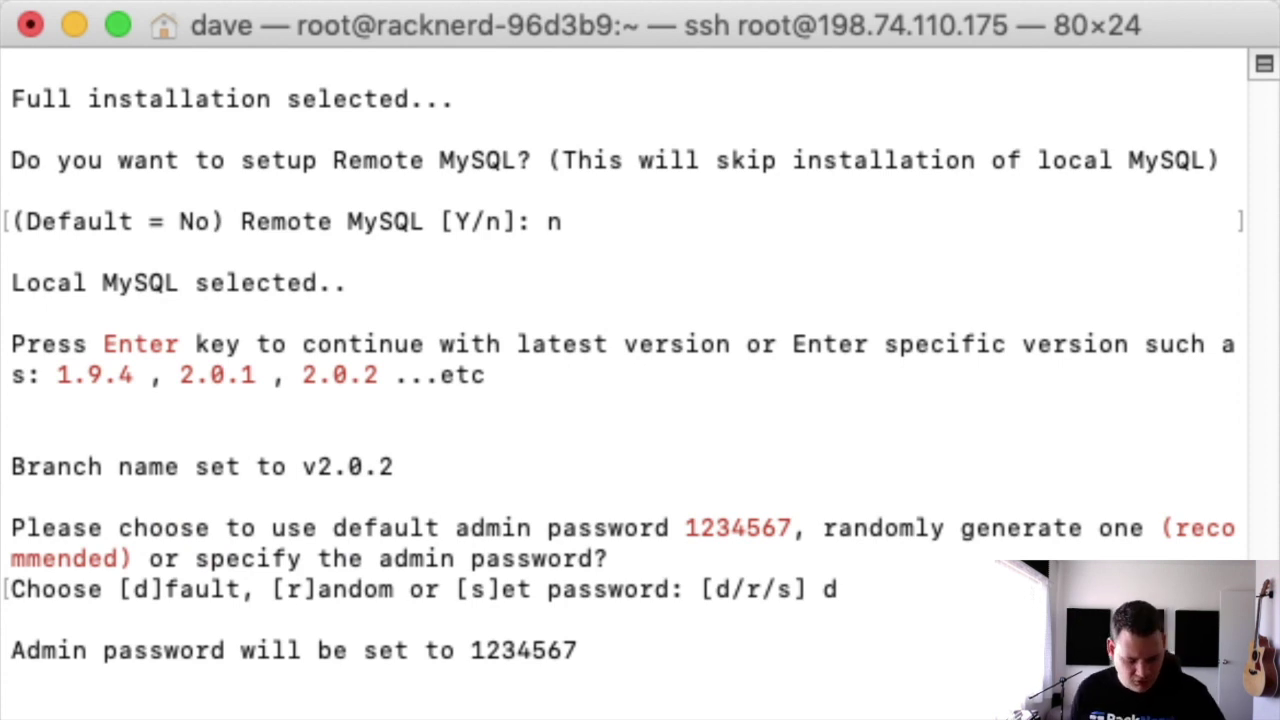
type("y")
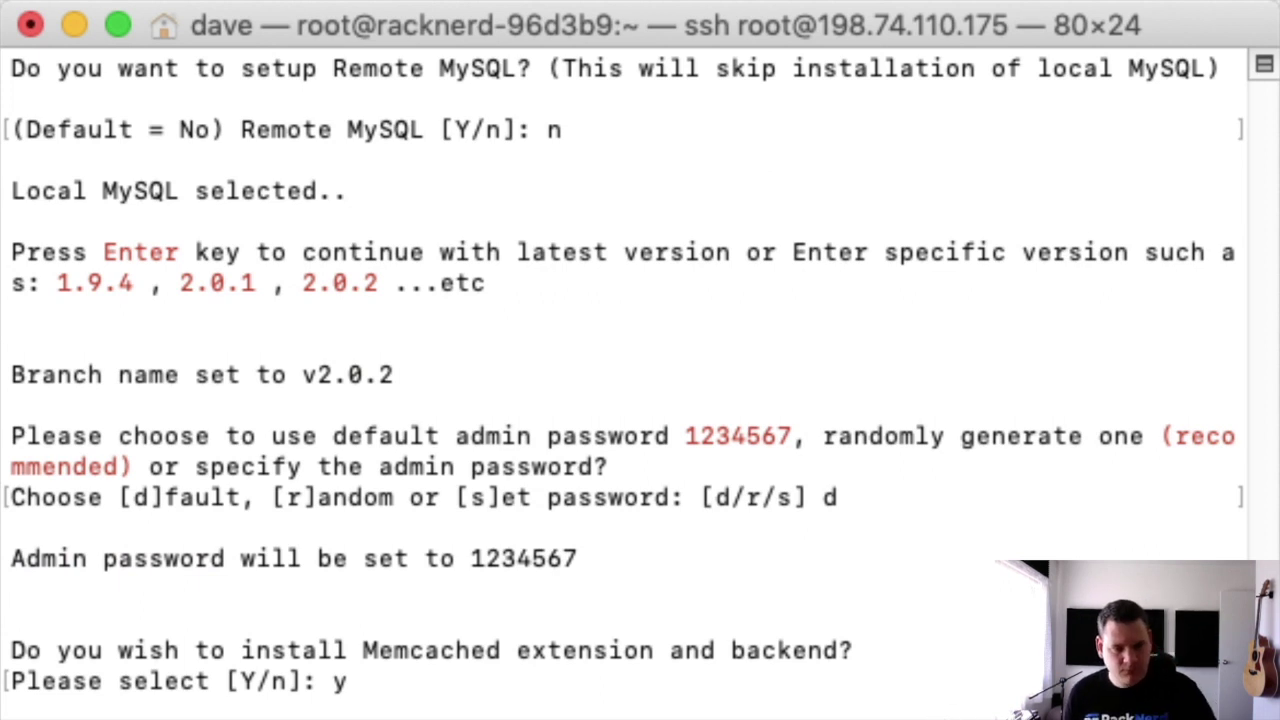
key("Return")
type("y")
key("Return")
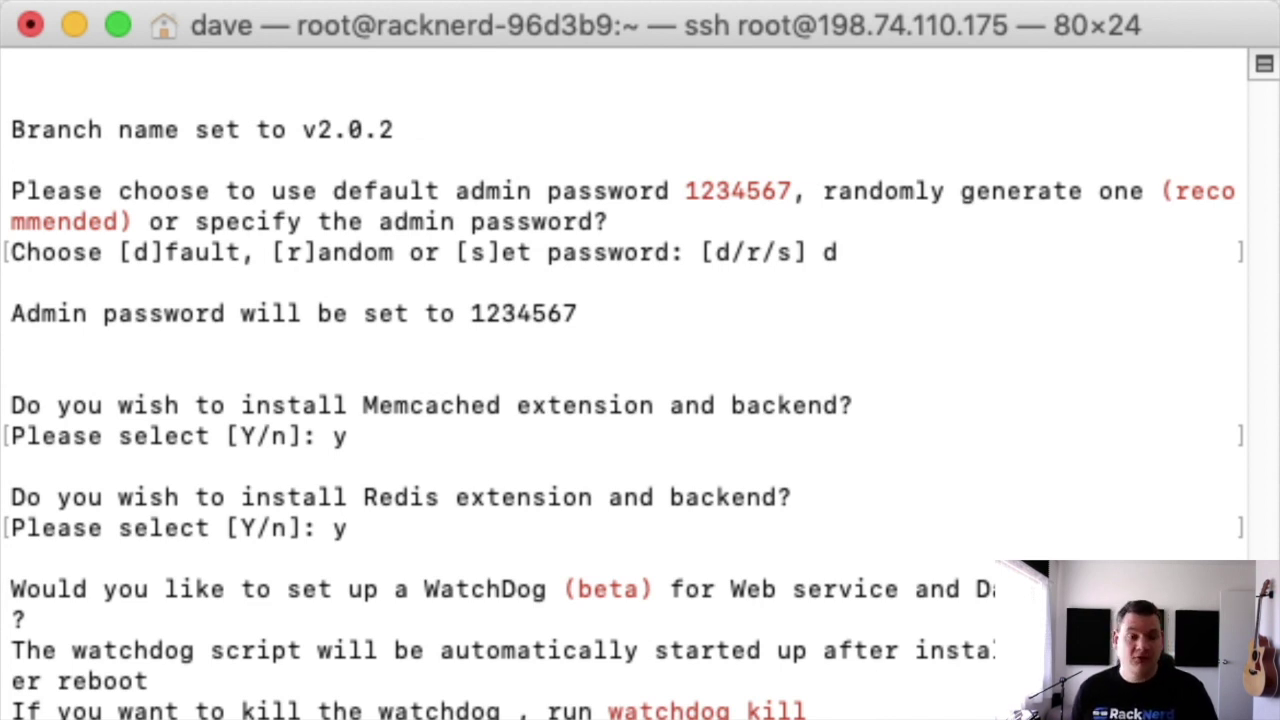
type("y")
key("Return")
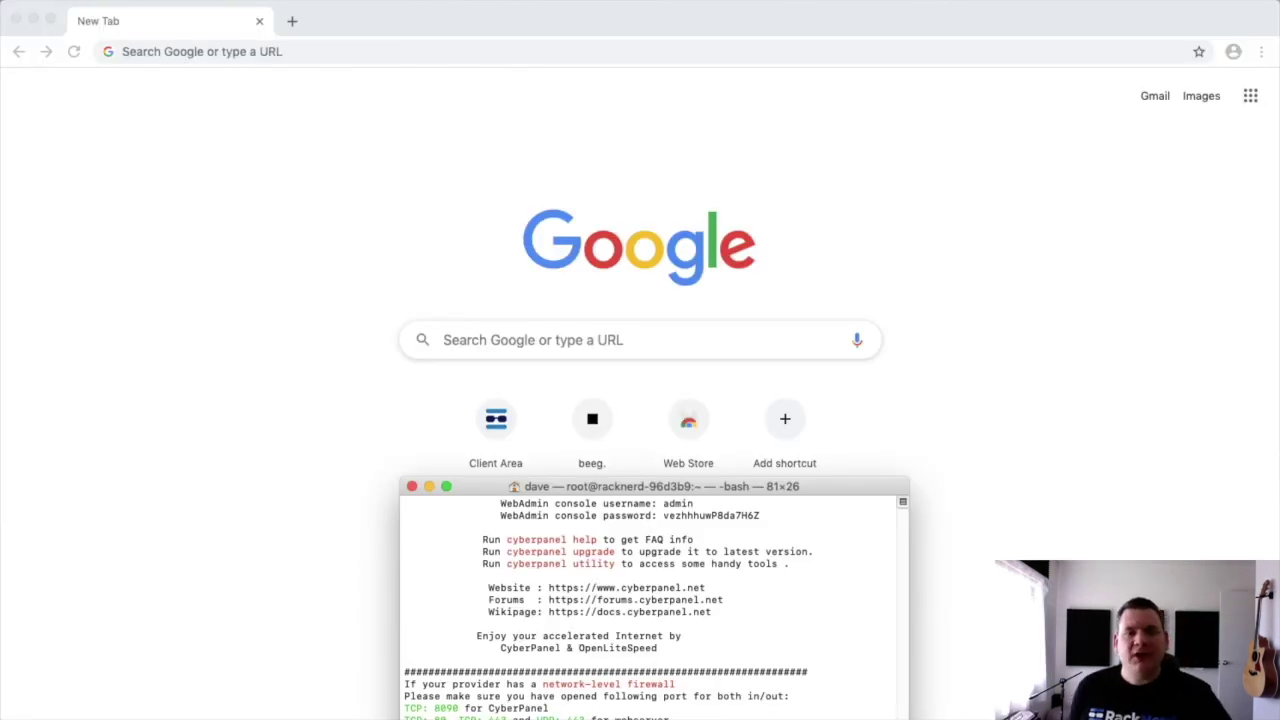
- Copy the panel's Visit URL from the finished install summary
scroll(786, 717, "up", 3)
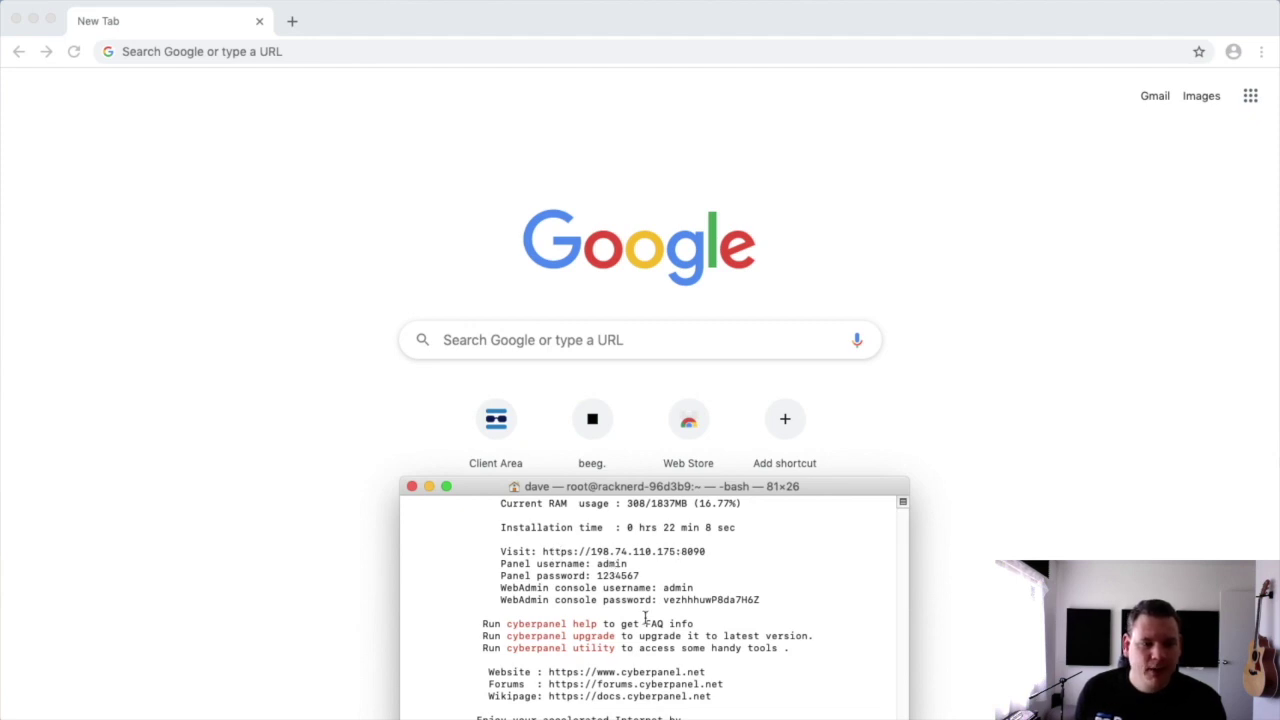
scroll(645, 615, "down", 3)
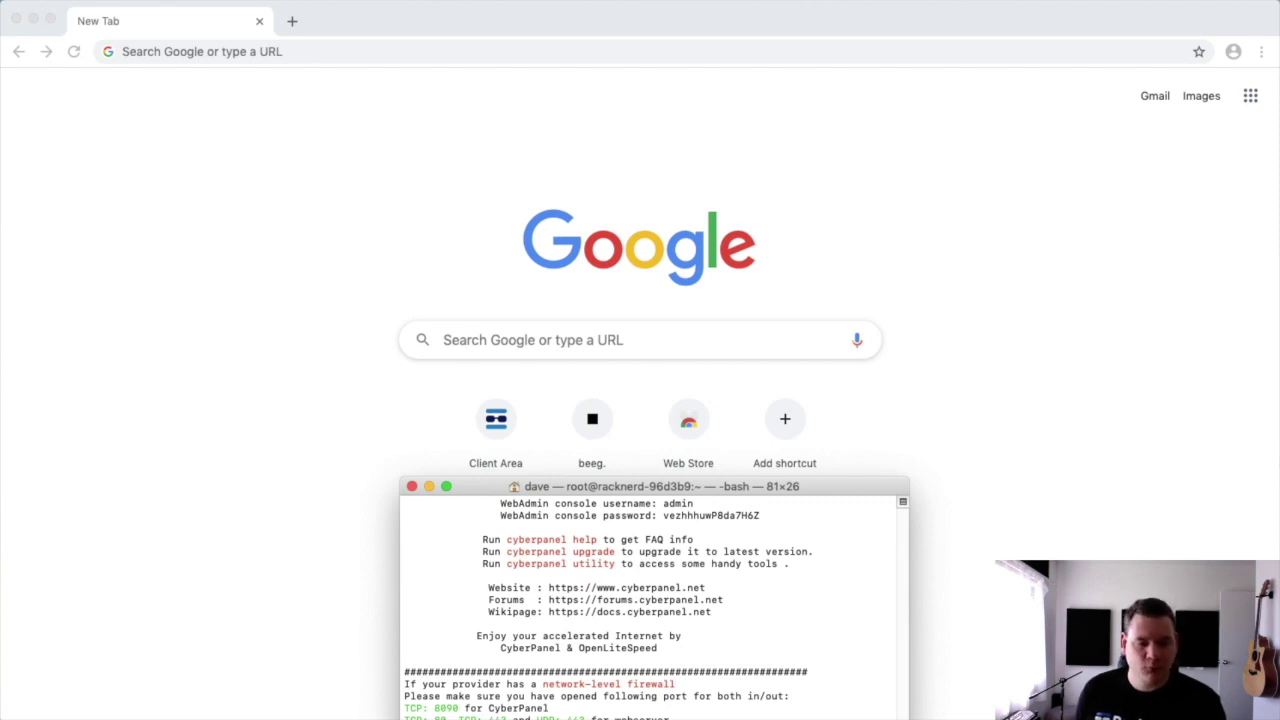
scroll(640, 653, "up", 3)
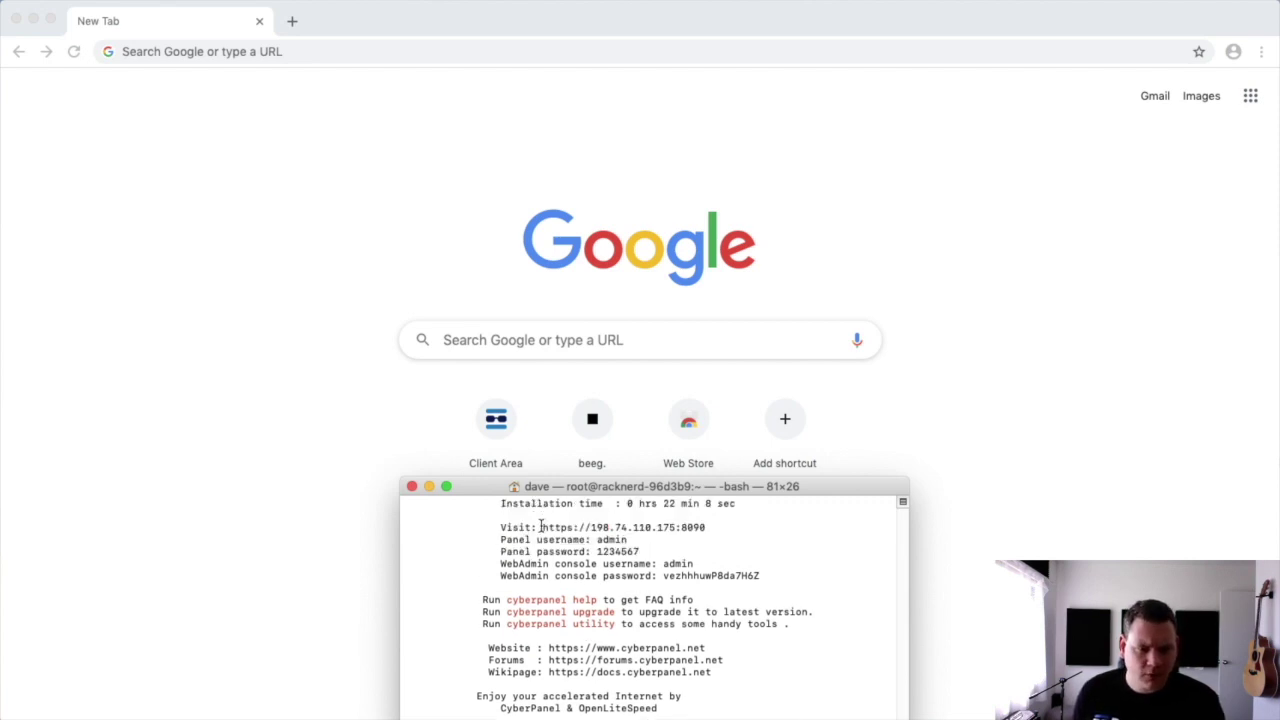
left_click_drag(543, 527, 706, 530)
right_click(694, 528)
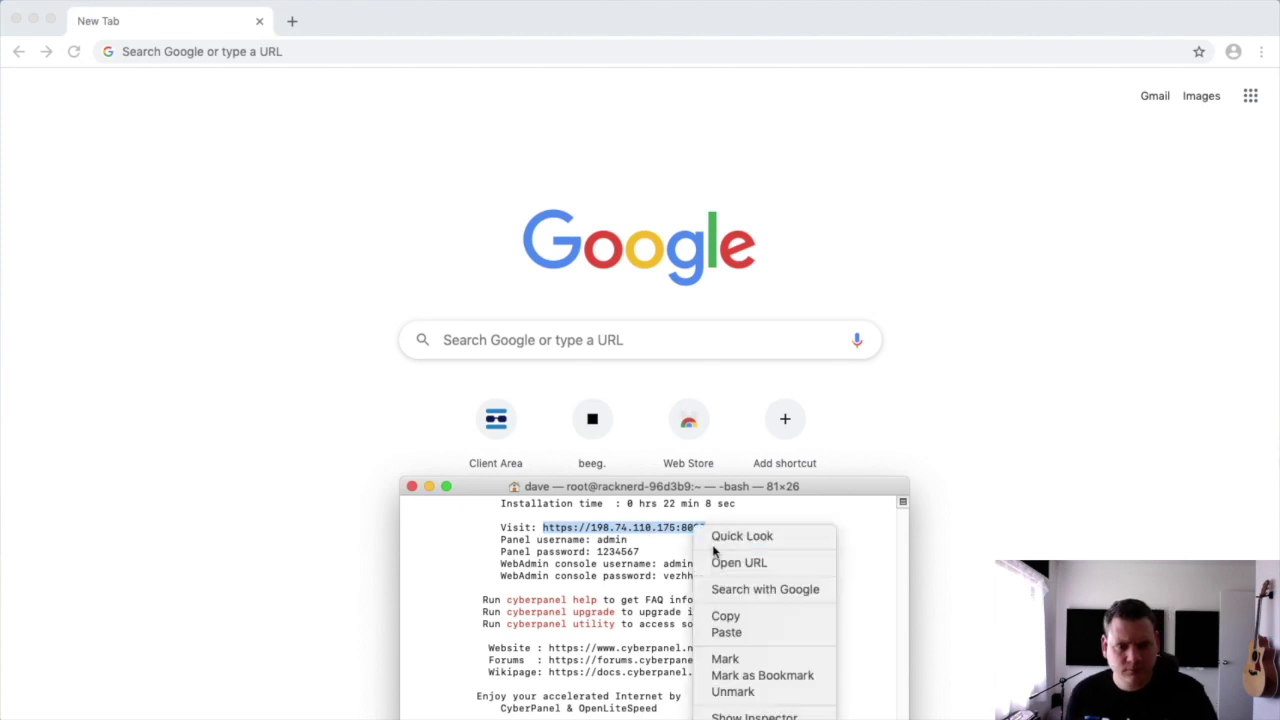
left_click(733, 618)
left_click(272, 82)
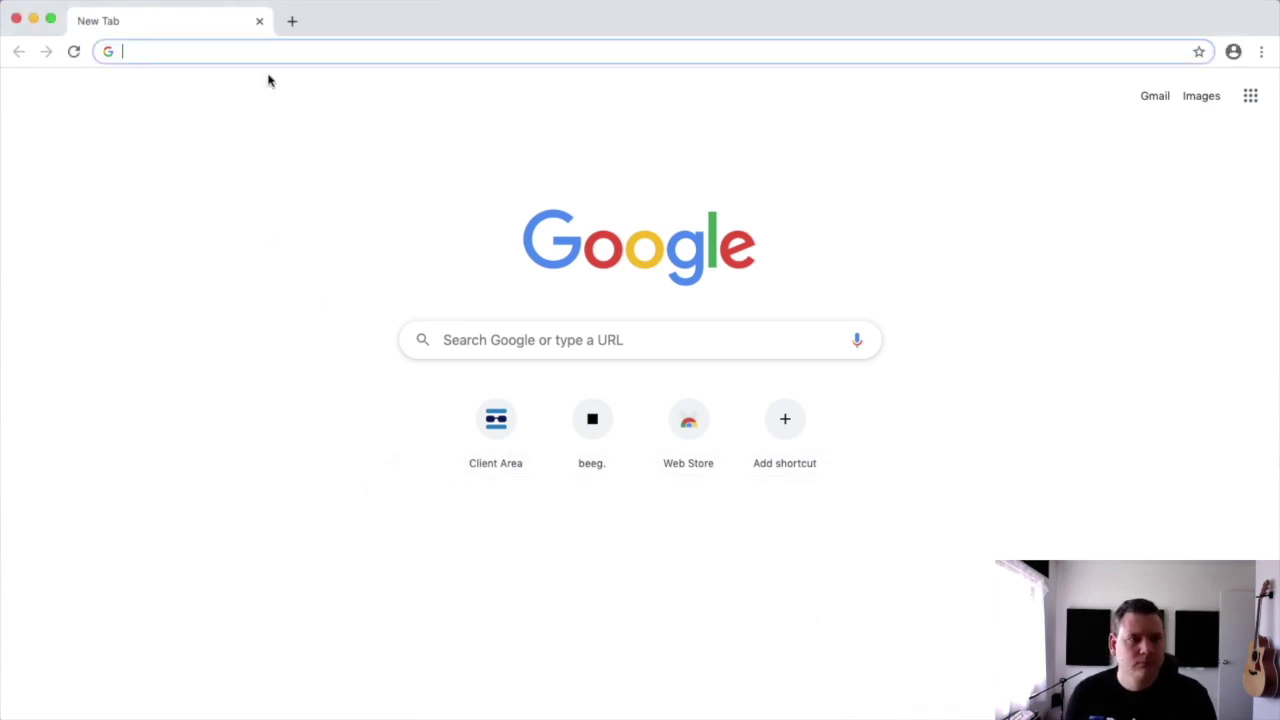
left_click(271, 54)
key("super+v")
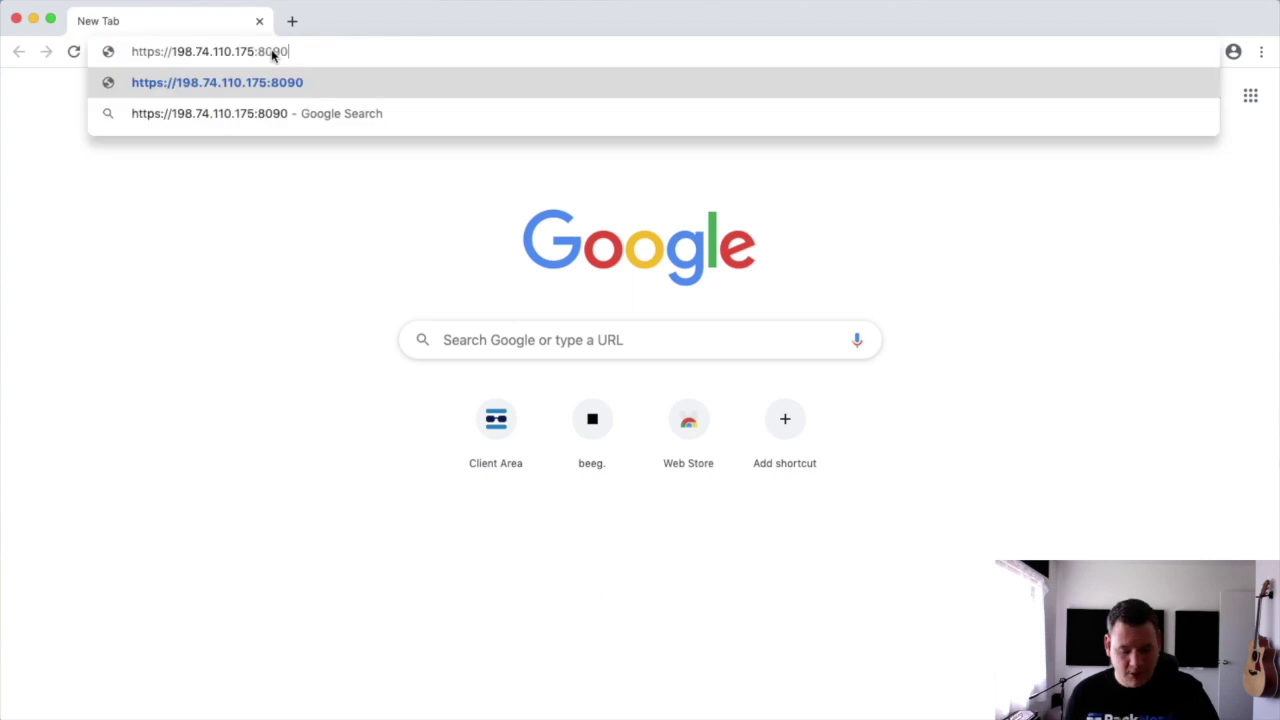
key("Return")
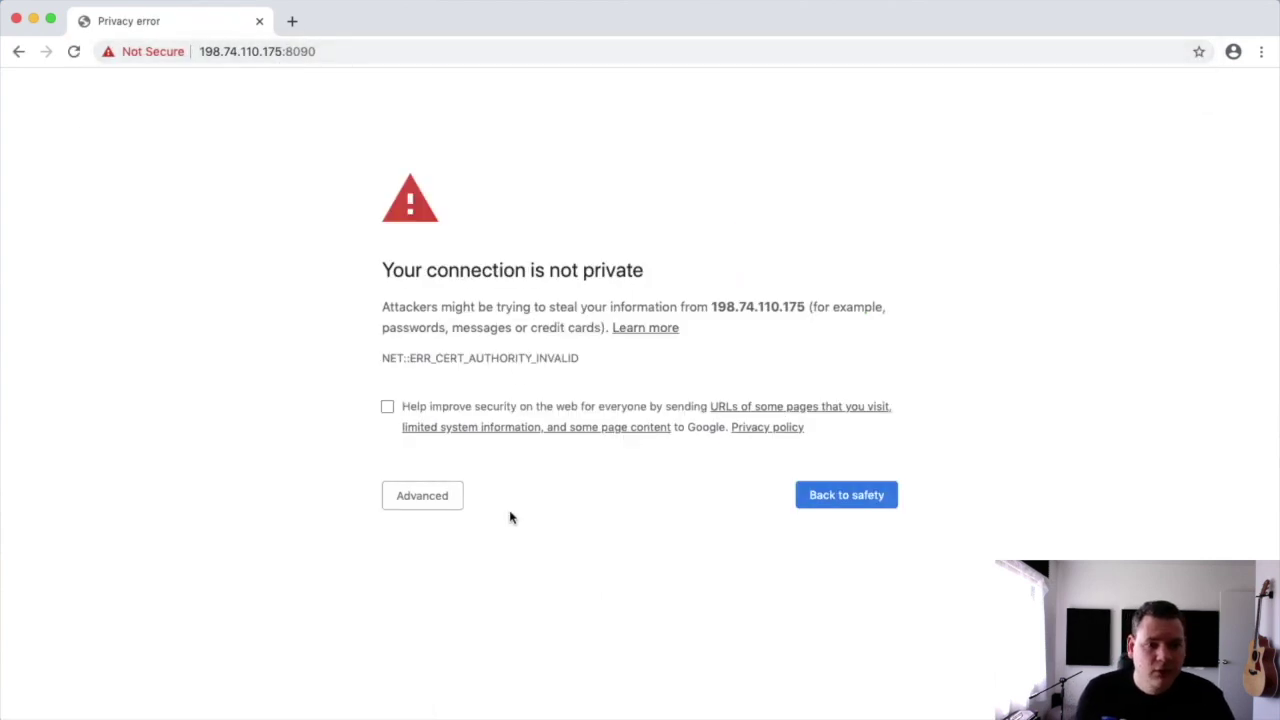
left_click(434, 505)
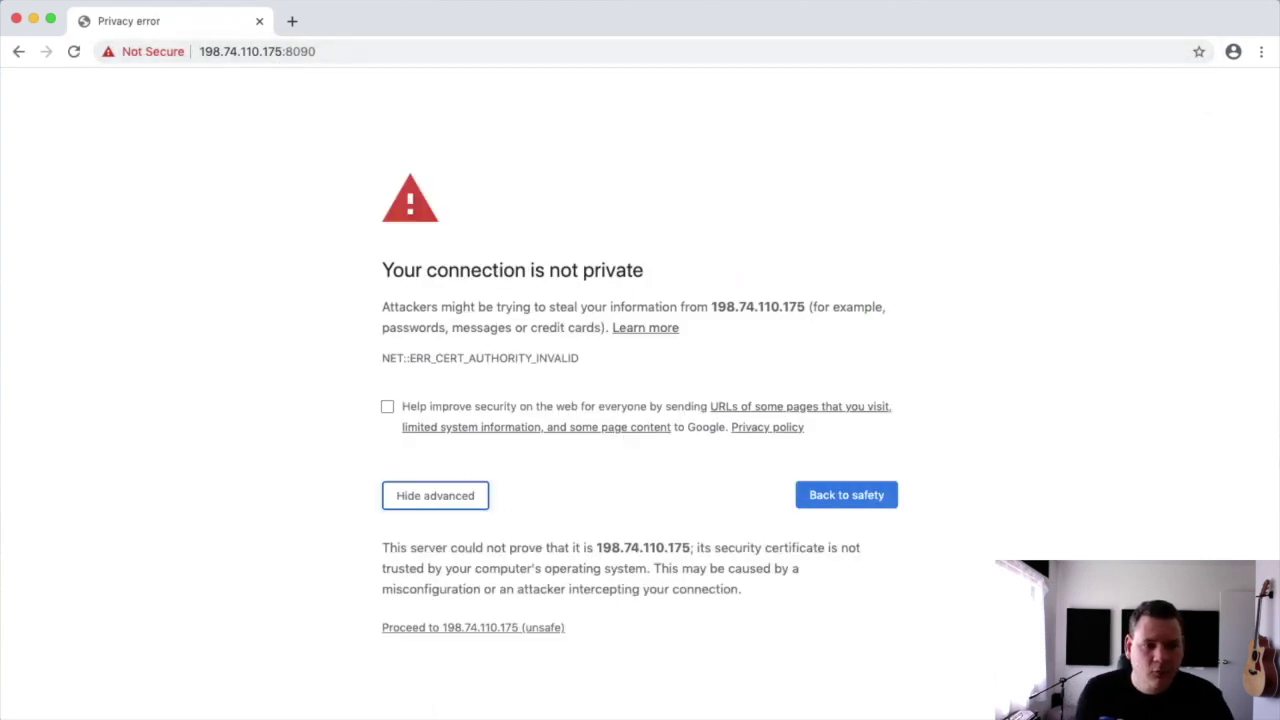
left_click(496, 629)
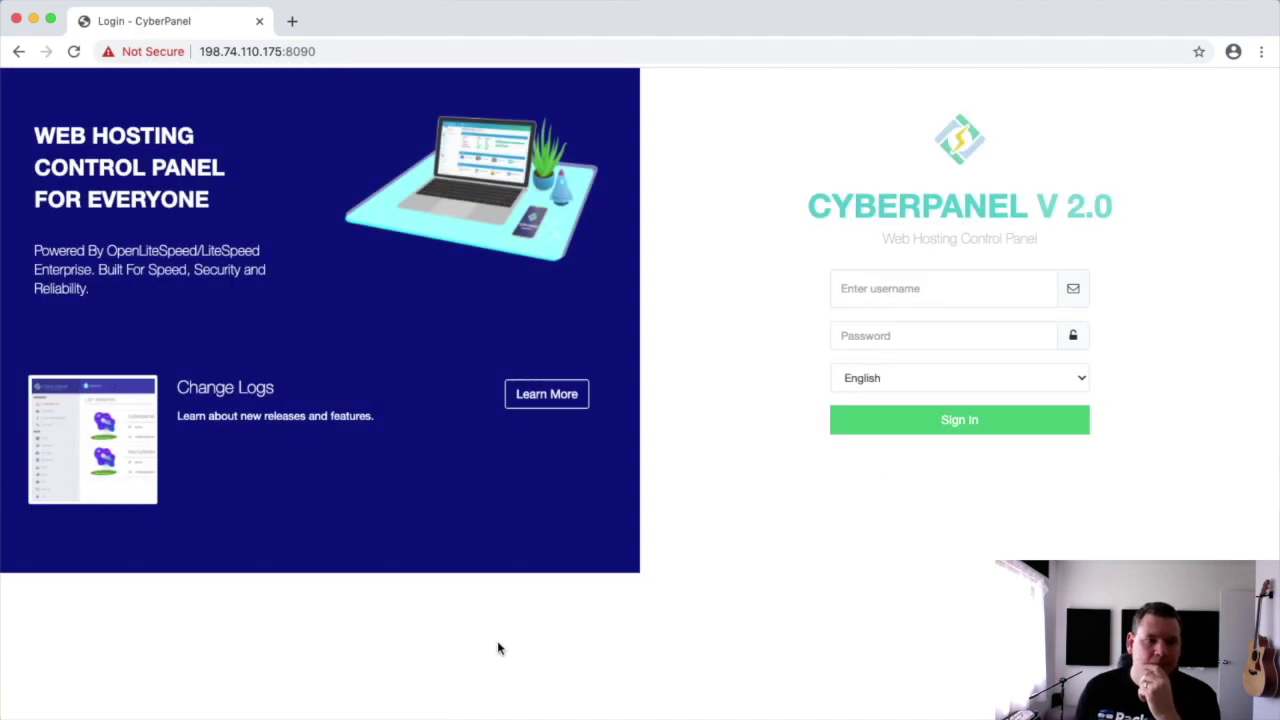
- Sign in to CyberPanel with username admin and the account password
left_click(912, 291)
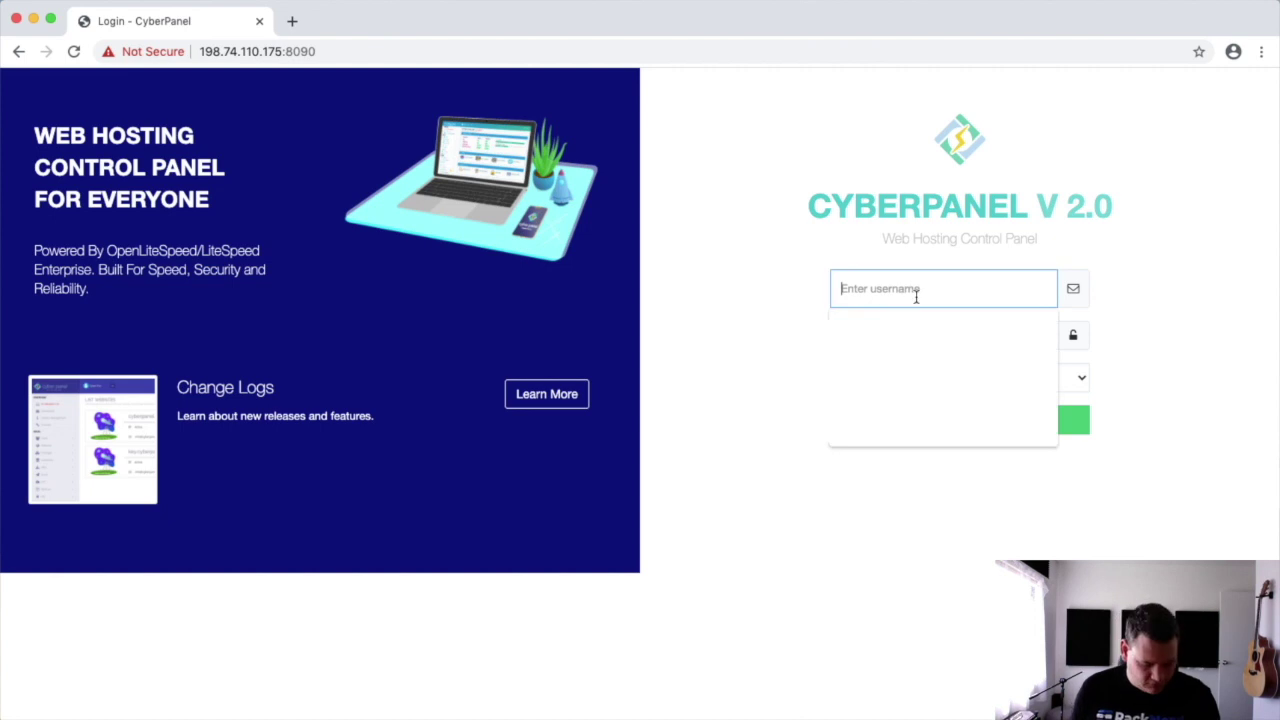
type("admin")
key("Tab")
type("•••••")
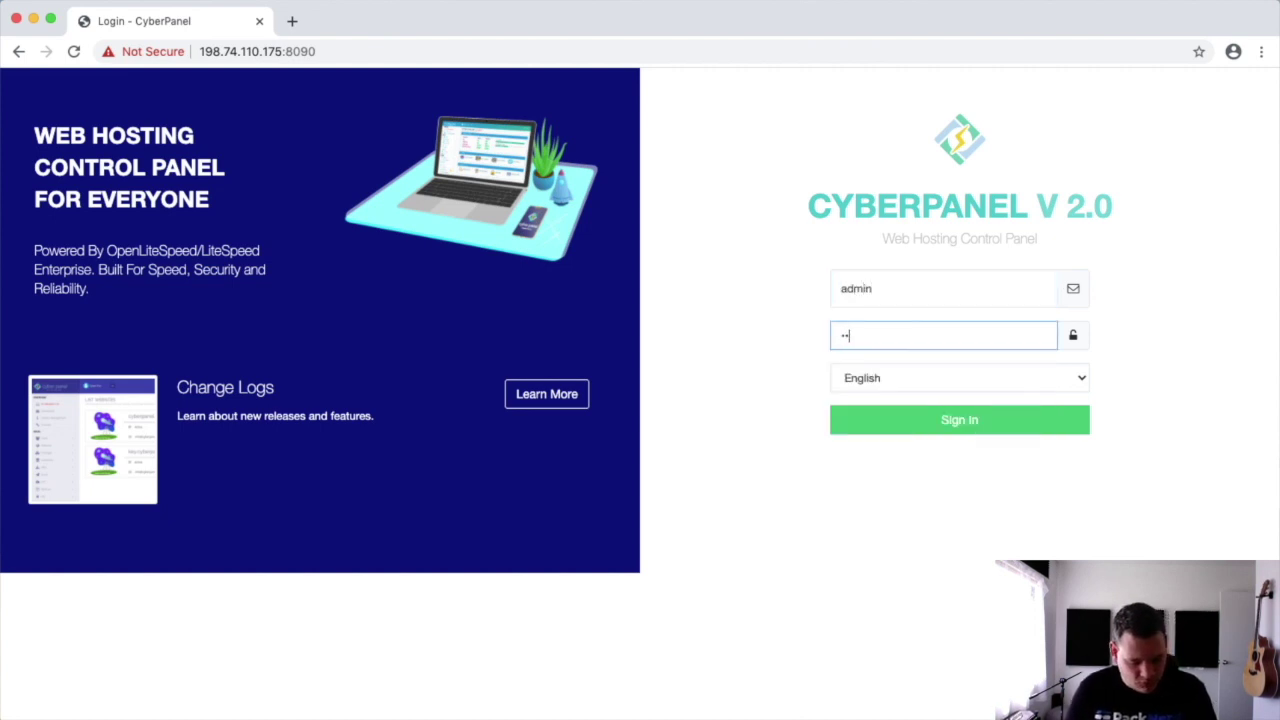
type("••")
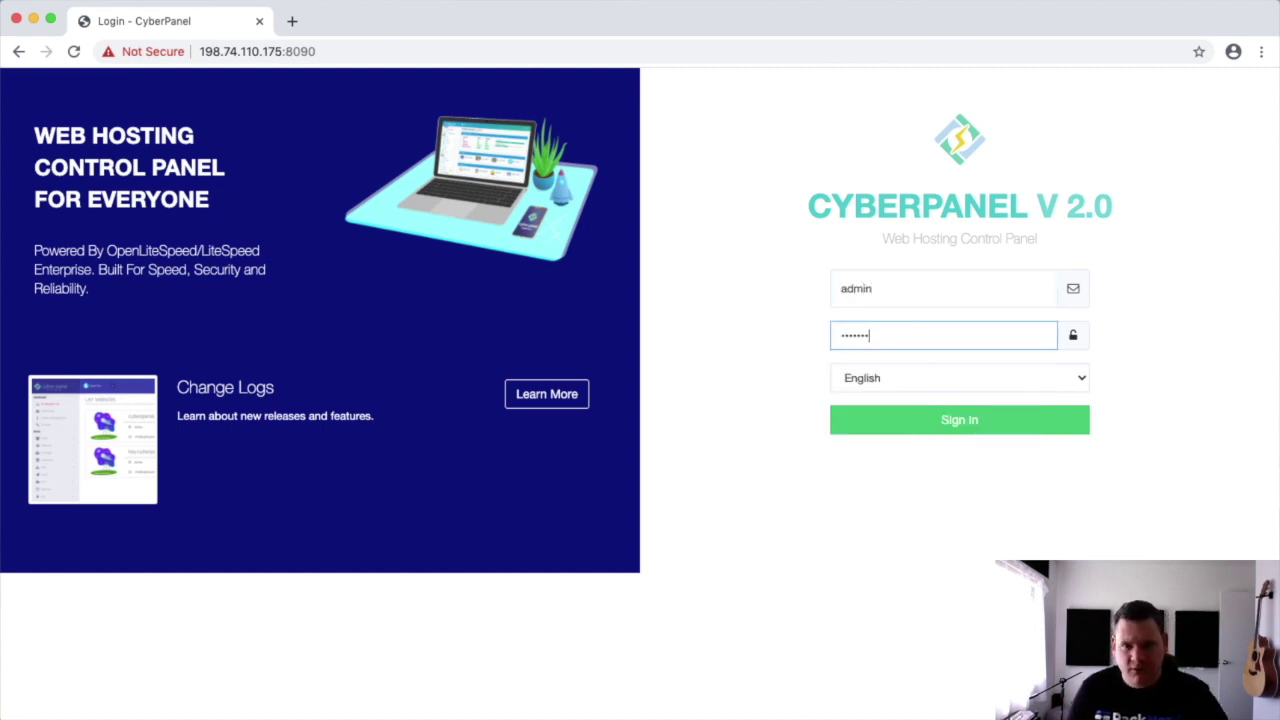
key("Return")
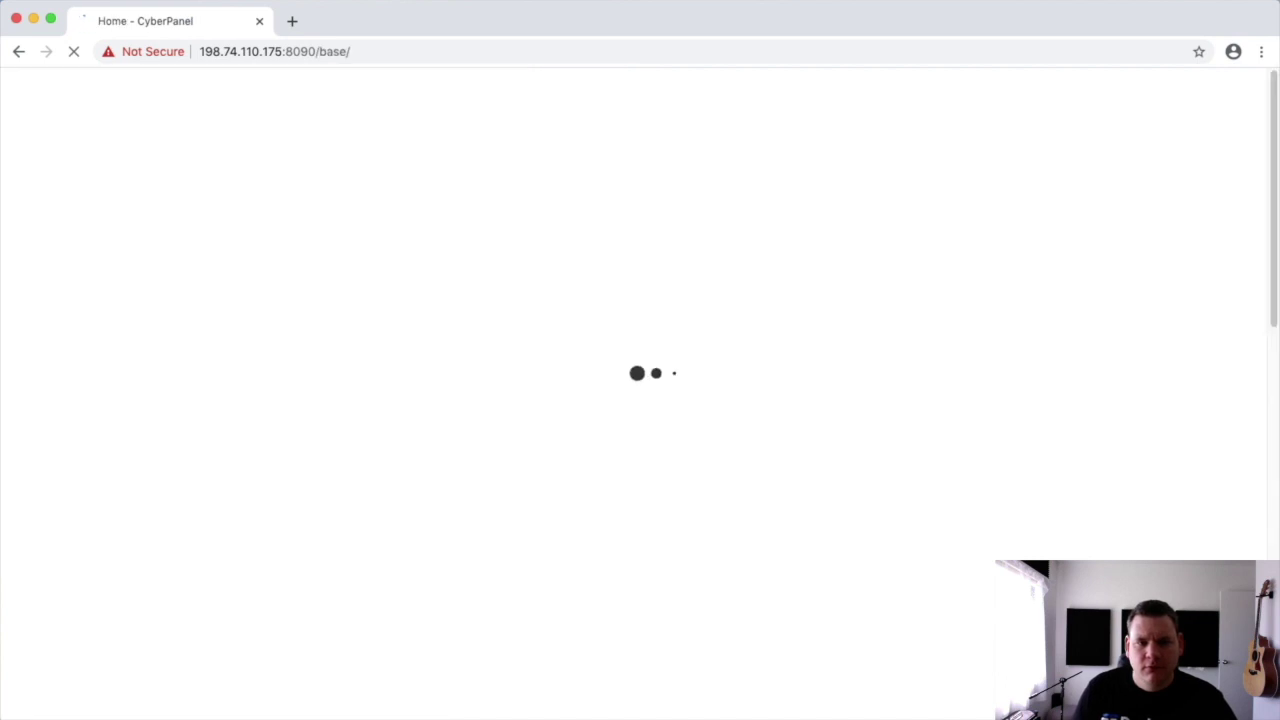